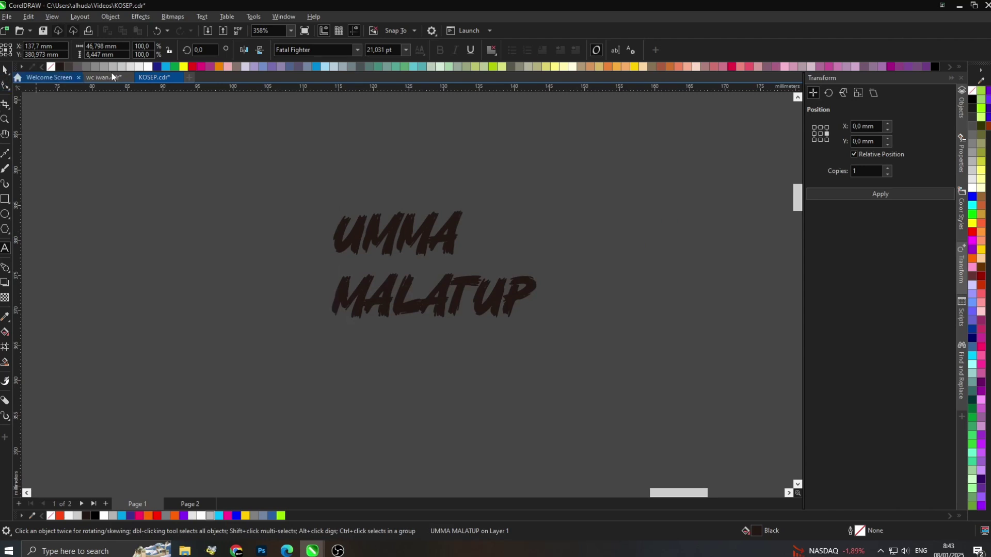
Set the UMMA MALATUP text in the Paladins Condensed font and break it apart into two separate lines.
left_click(357, 49)
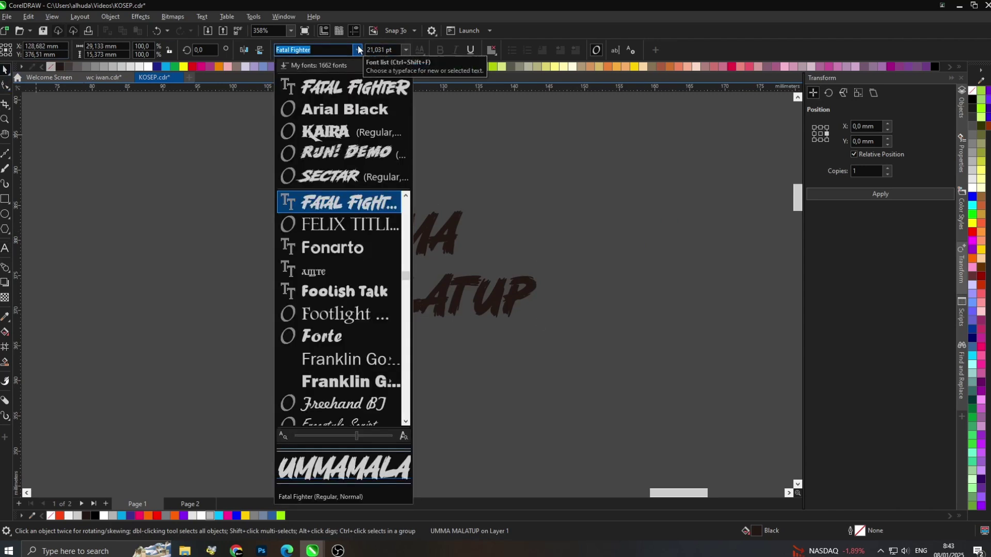
type("PALA")
left_click(350, 223)
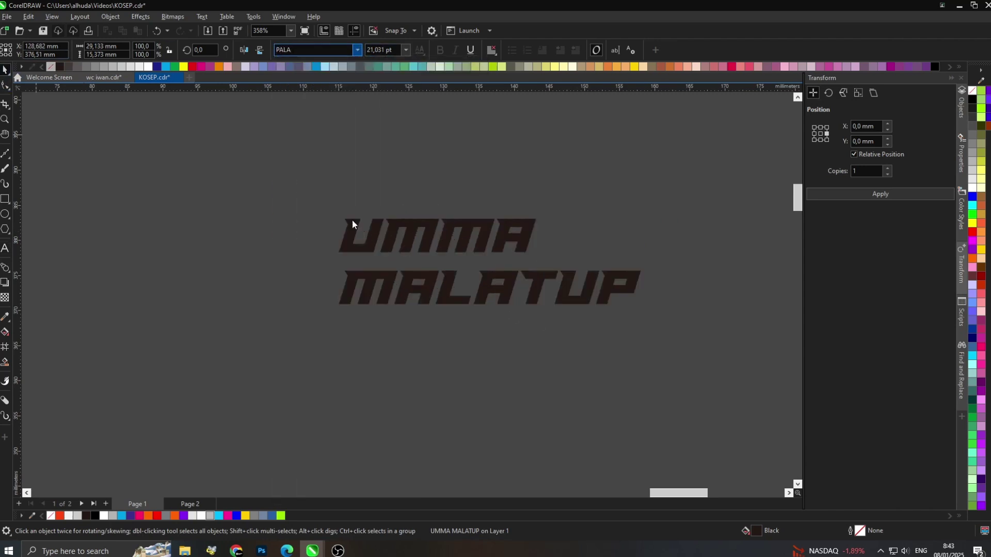
scroll(563, 266, "up", 2)
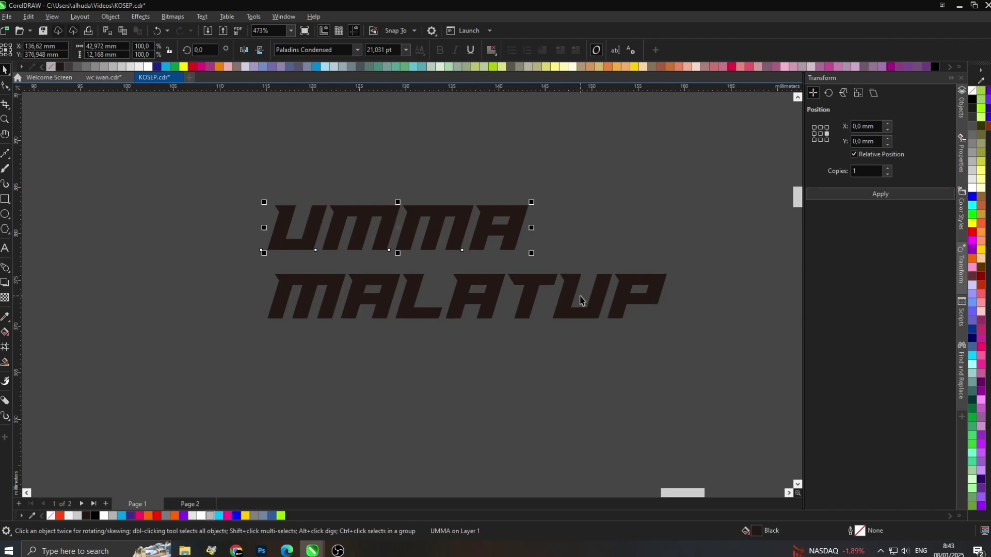
Centre MALATUP closely beneath UMMA and enlarge both words together until MALATUP is about 76 mm wide.
left_click_drag(581, 296, 511, 280)
left_click(487, 231, "shift")
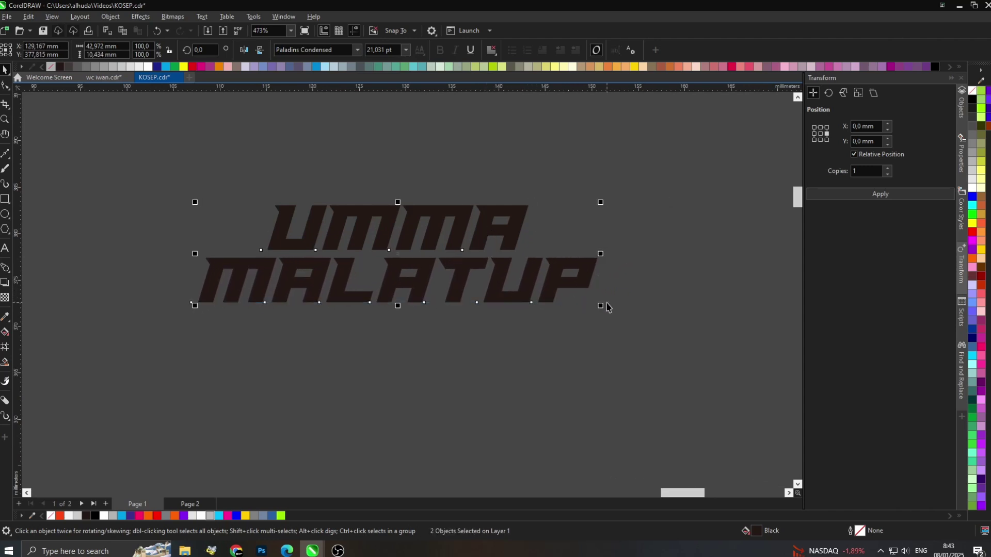
left_click_drag(601, 306, 758, 413)
scroll(404, 333, "down", 5)
scroll(438, 319, "up", 2)
left_click(562, 238)
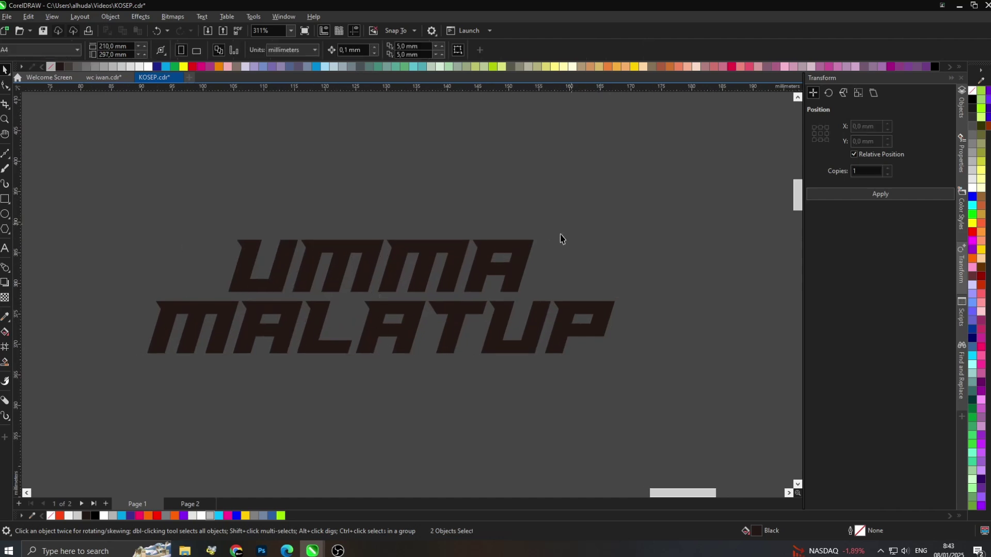
Reduce UMMA to about 42 mm wide, centred just above MALATUP with a gap of about 1 mm.
left_click(529, 243)
scroll(488, 282, "up", 3)
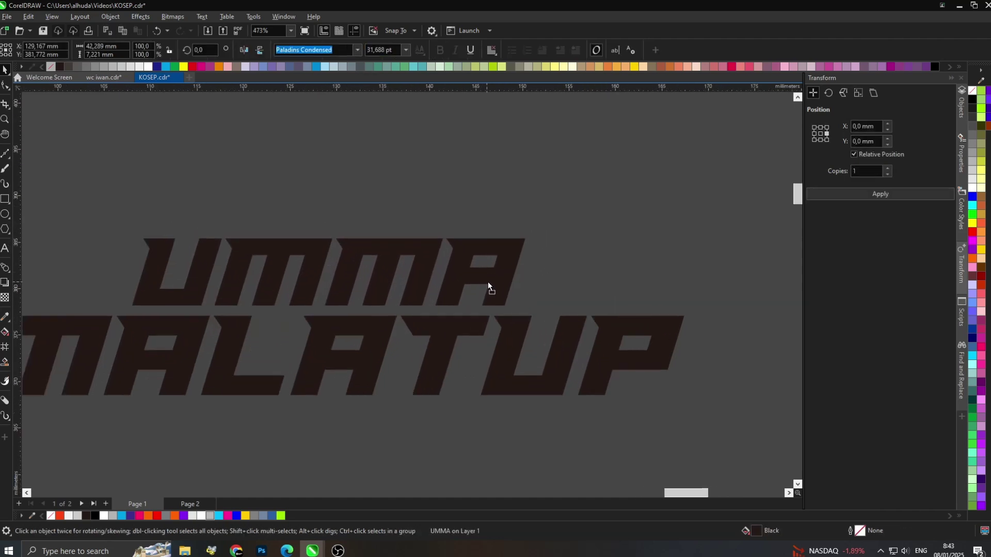
scroll(488, 282, "down", 4)
left_click(570, 343)
scroll(581, 310, "up", 2)
left_click_drag(692, 375, 137, 202)
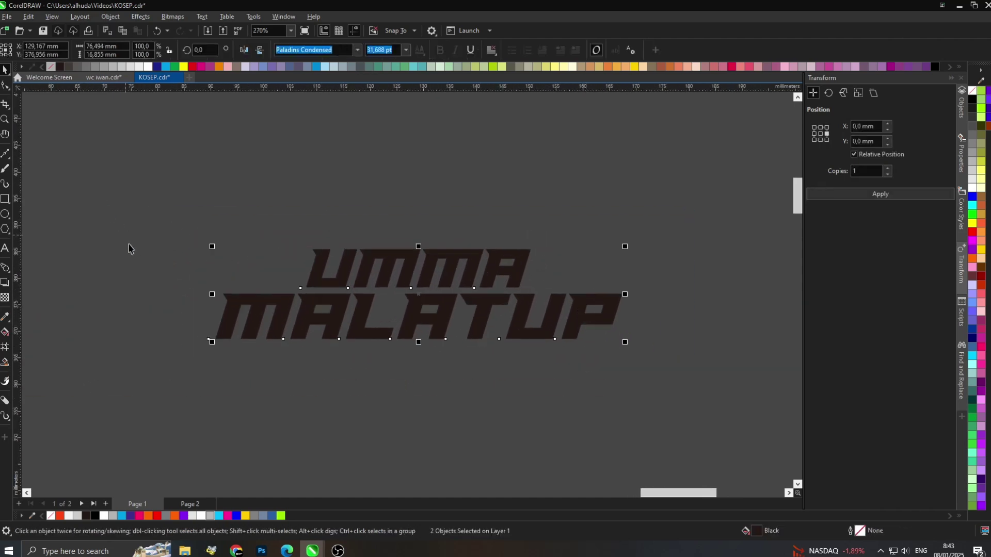
left_click(131, 250)
Import image 3 from Downloads > racing > Purple Illustrative Kids Education Instagram Post and scale it to about 69 mm, to the right of the lettering.
left_click(185, 550)
left_click(36, 147)
left_click(38, 157)
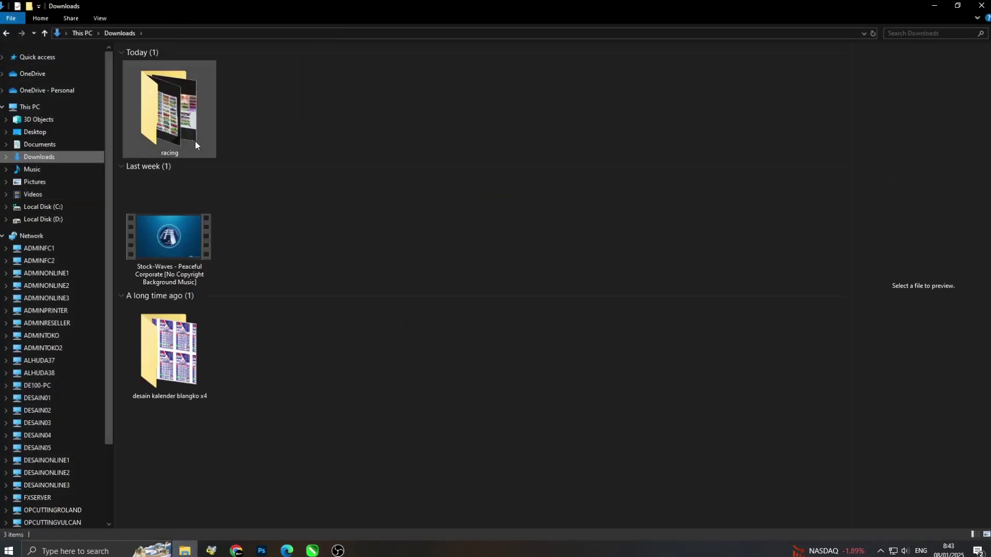
double_click(195, 141)
scroll(219, 184, "down", 3)
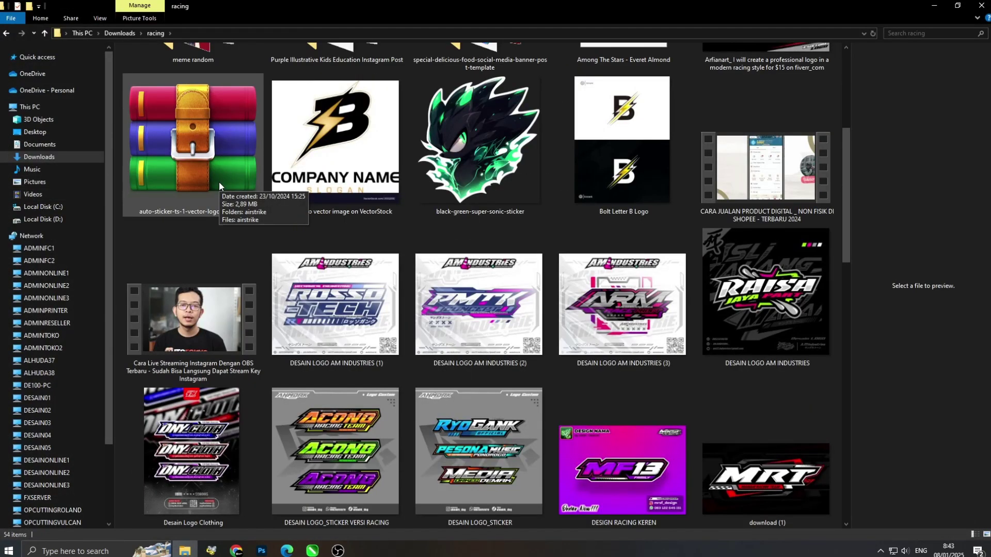
scroll(227, 201, "down", 10)
scroll(228, 206, "down", 5)
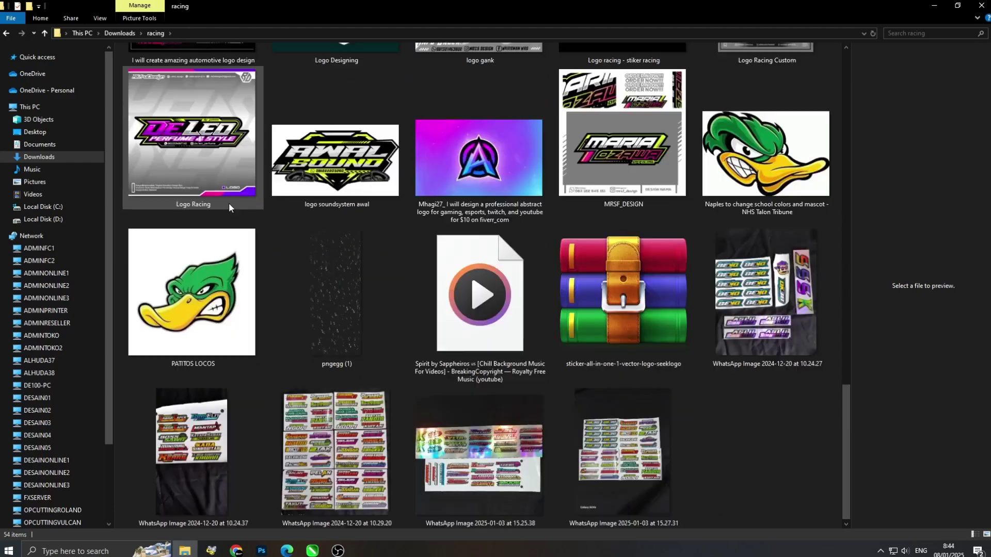
scroll(228, 206, "up", 15)
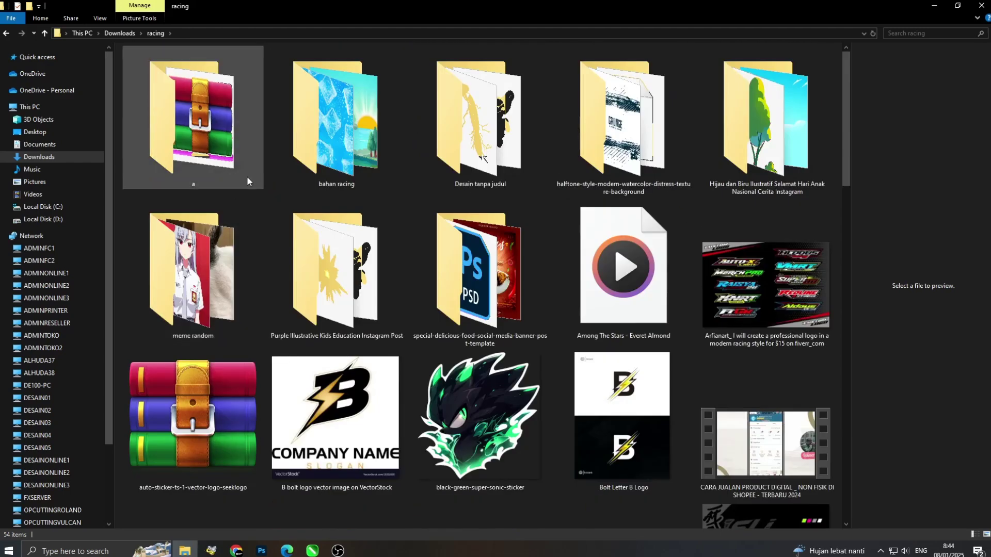
double_click(328, 324)
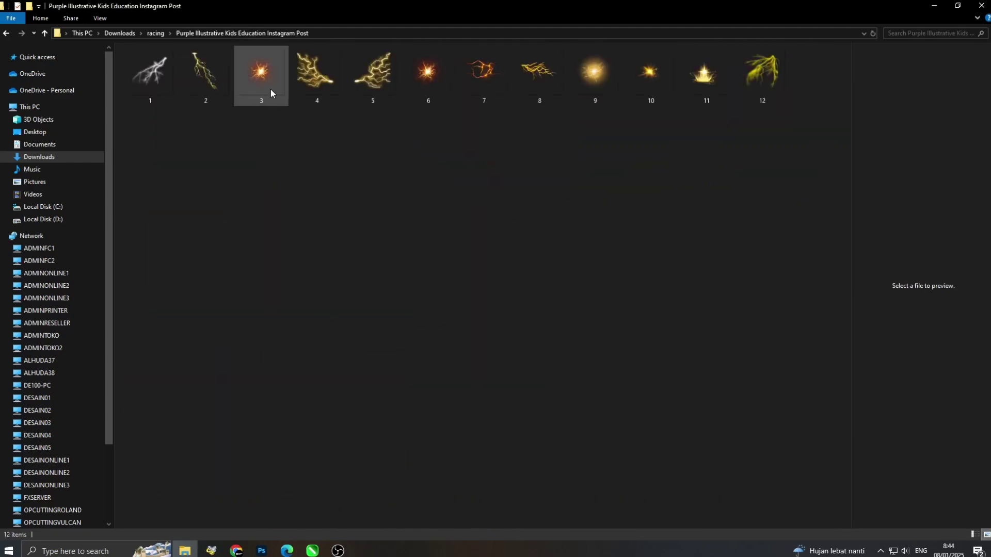
left_click_drag(271, 93, 340, 248)
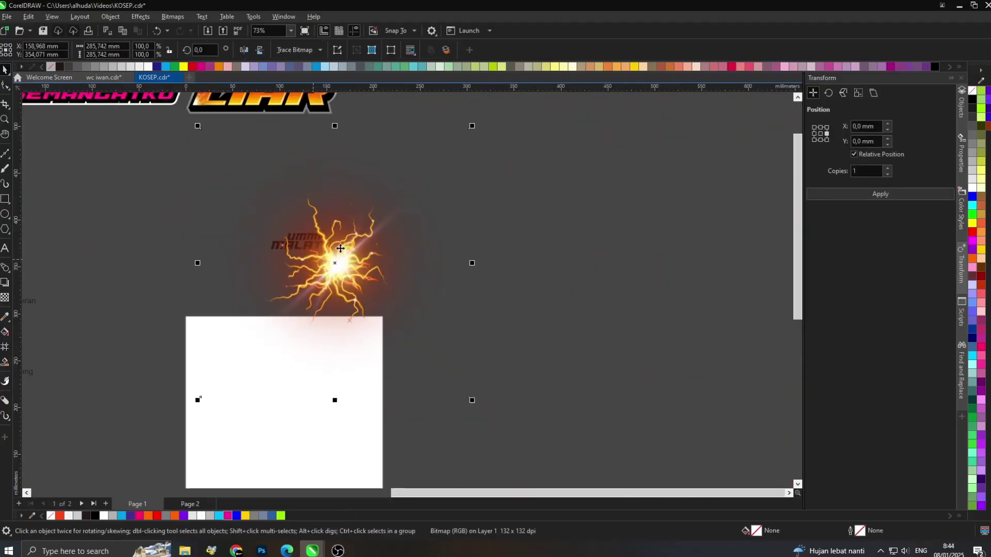
left_click_drag(472, 127, 368, 231)
scroll(335, 247, "up", 2)
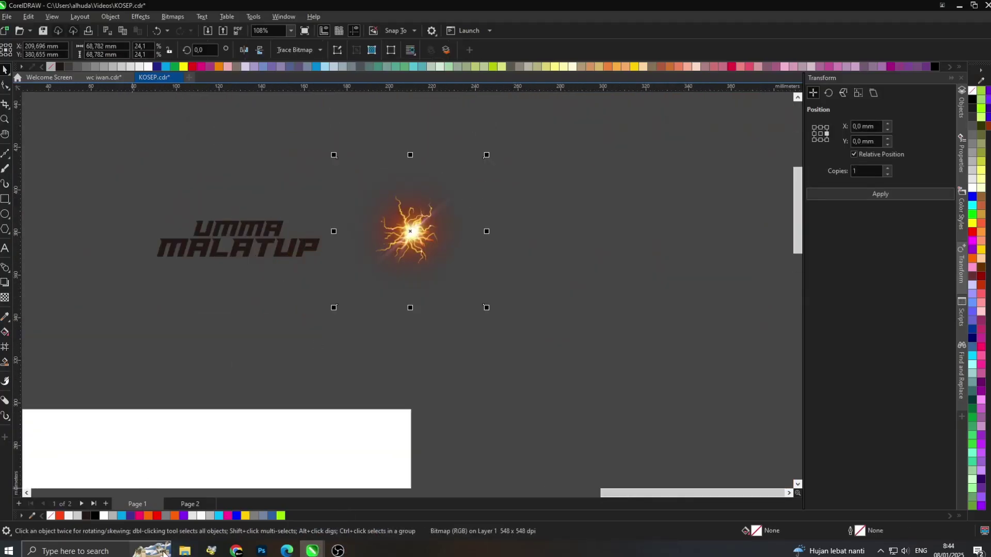
Import the black GANK logo sheet from the bahan racing folder and place it left of the lettering as a colour reference.
left_click(185, 552)
left_click(10, 34)
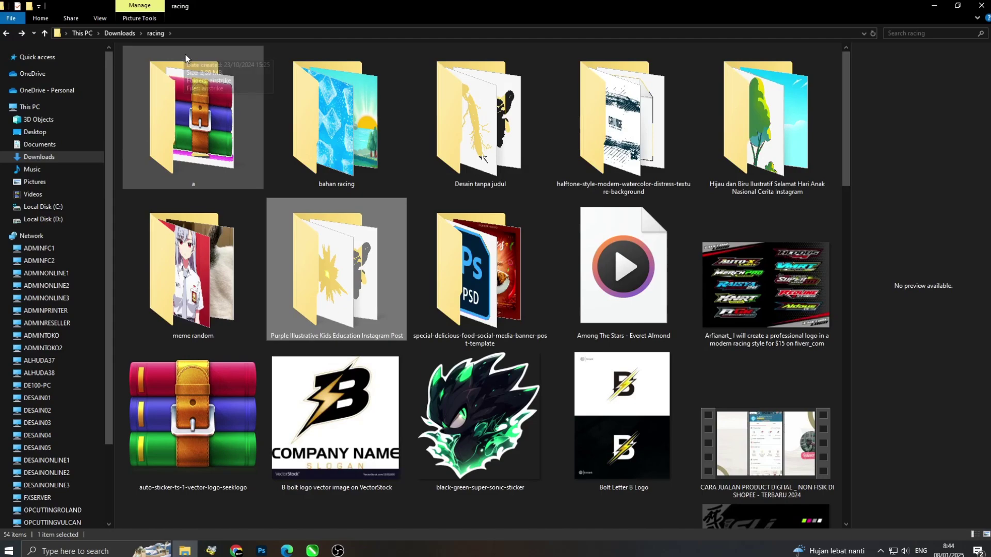
double_click(326, 125)
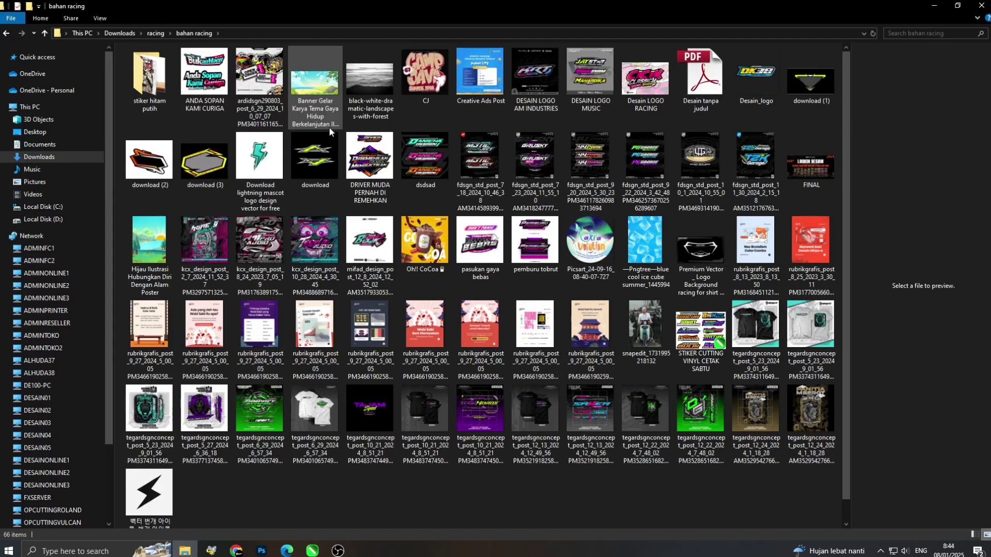
scroll(329, 129, "up", 3, "ctrl")
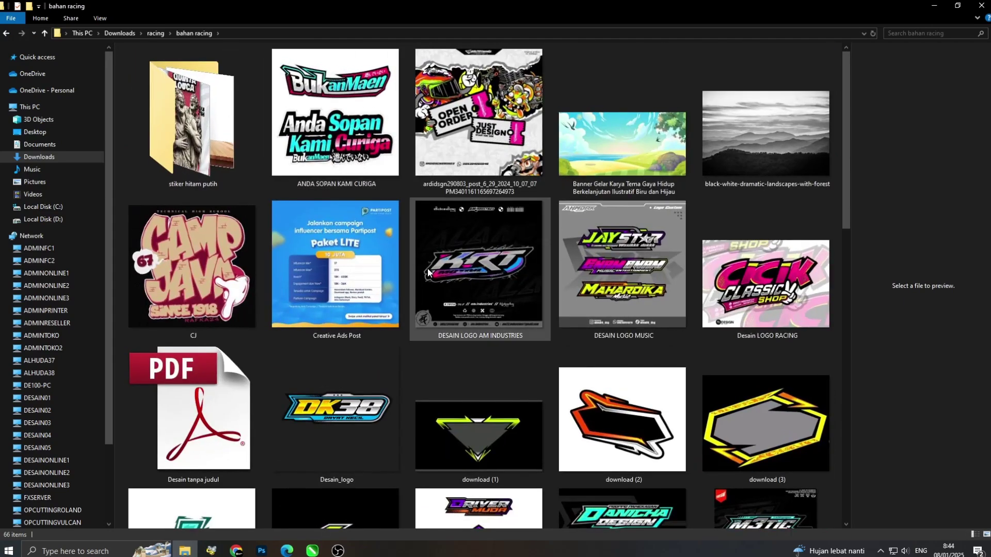
scroll(649, 240, "down", 8)
left_click_drag(335, 142, 215, 294)
scroll(379, 279, "up", 4)
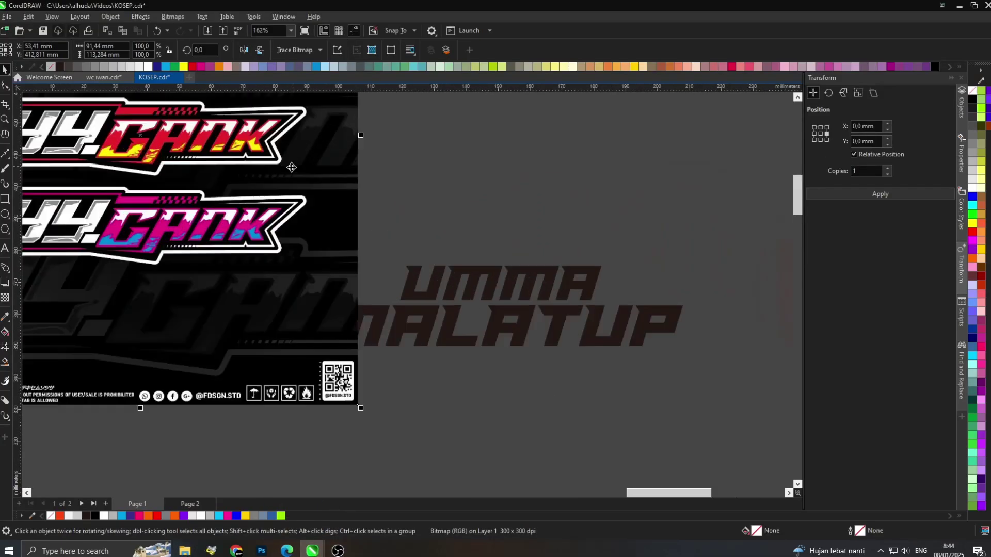
Fill MALATUP with red #E62C39 and UMMA with white #FFFFFF, both sampled from the red GANK logo.
key("i")
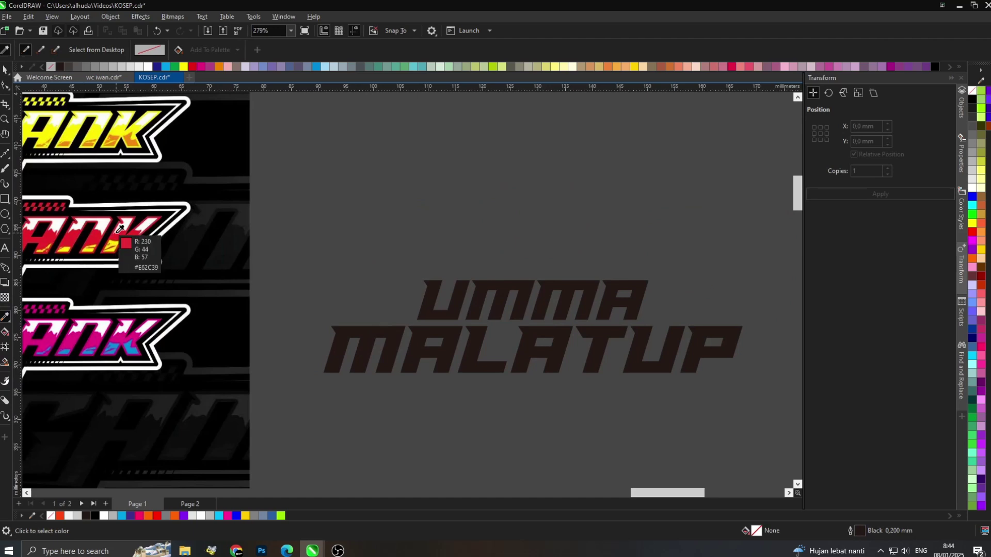
left_click(374, 328)
scroll(215, 242, "down", 1)
scroll(216, 243, "left", 2)
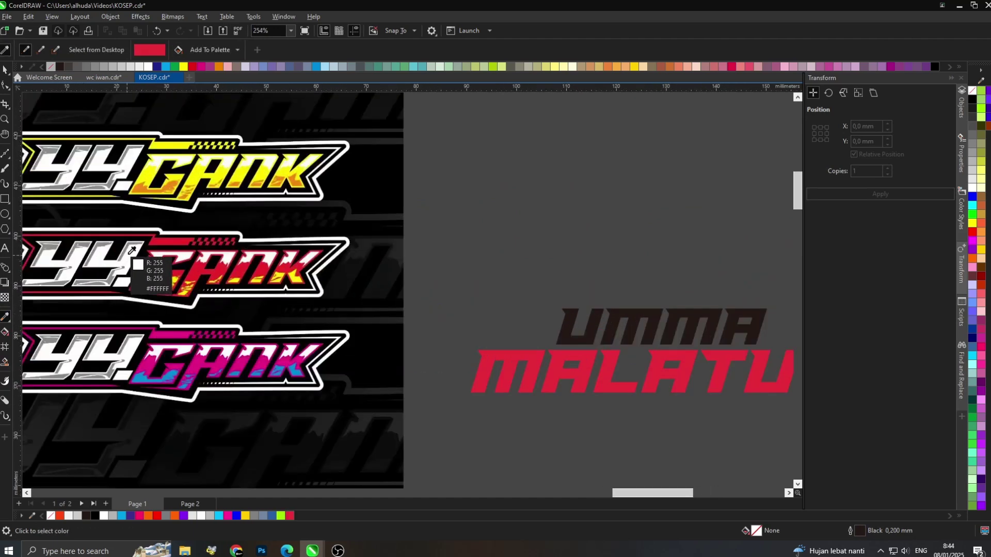
scroll(678, 353, "up", 2)
left_click(664, 296)
scroll(555, 288, "down", 2)
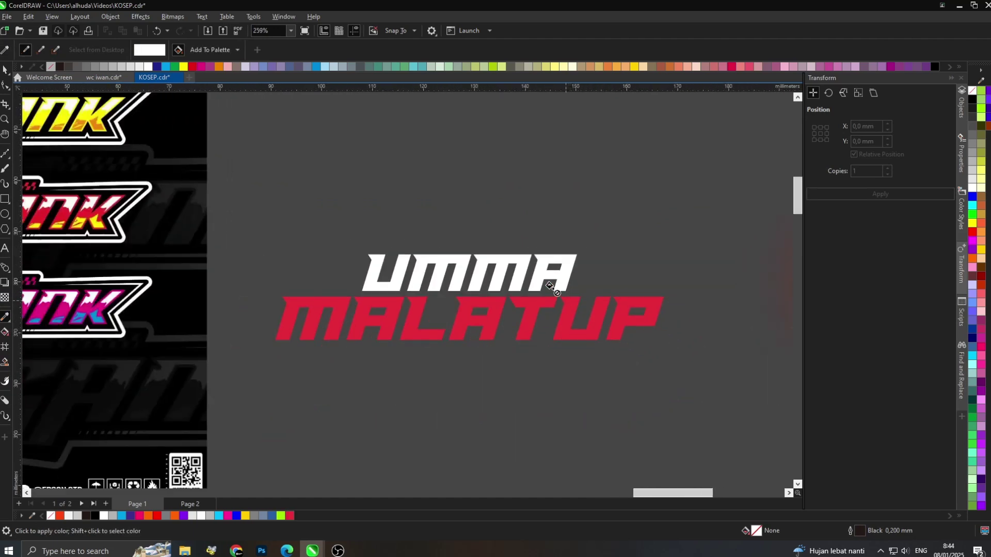
scroll(511, 271, "up", 1)
Add a one-step black inner contour of about 0.307 mm to MALATUP and break it apart from the red text.
left_click(6, 70)
scroll(253, 377, "up", 1)
scroll(253, 377, "up", 1)
left_click(230, 361)
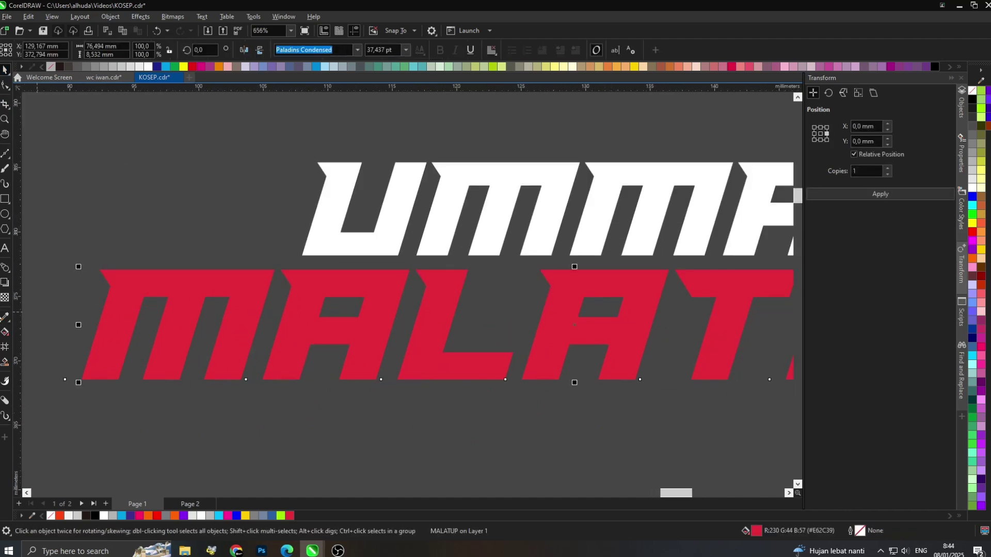
left_click(9, 271)
left_click(27, 281)
scroll(219, 288, "up", 2)
left_click_drag(236, 261, 232, 266)
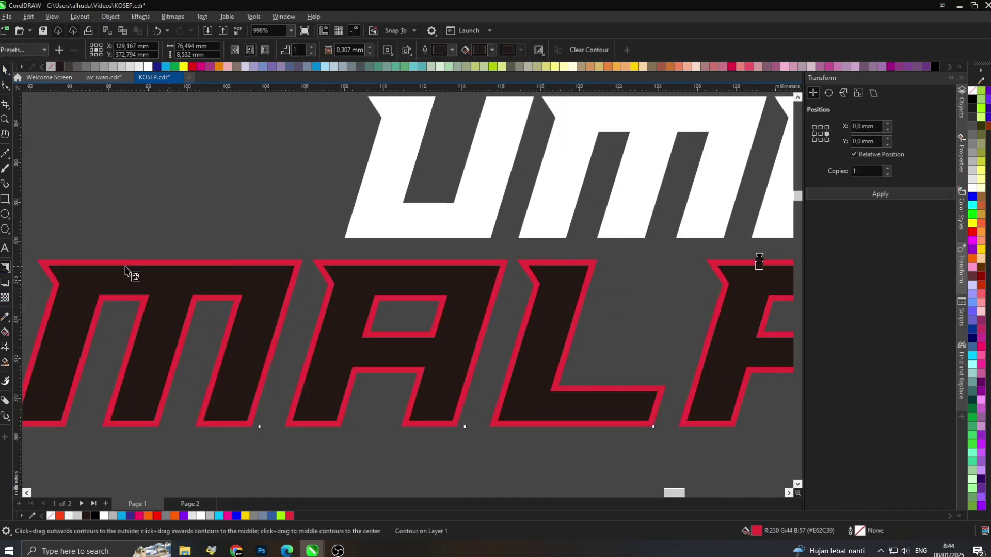
left_click(6, 71)
Draw a wide rectangle about 82 mm by 9 mm in the empty area below MALATUP.
scroll(195, 232, "down", 3)
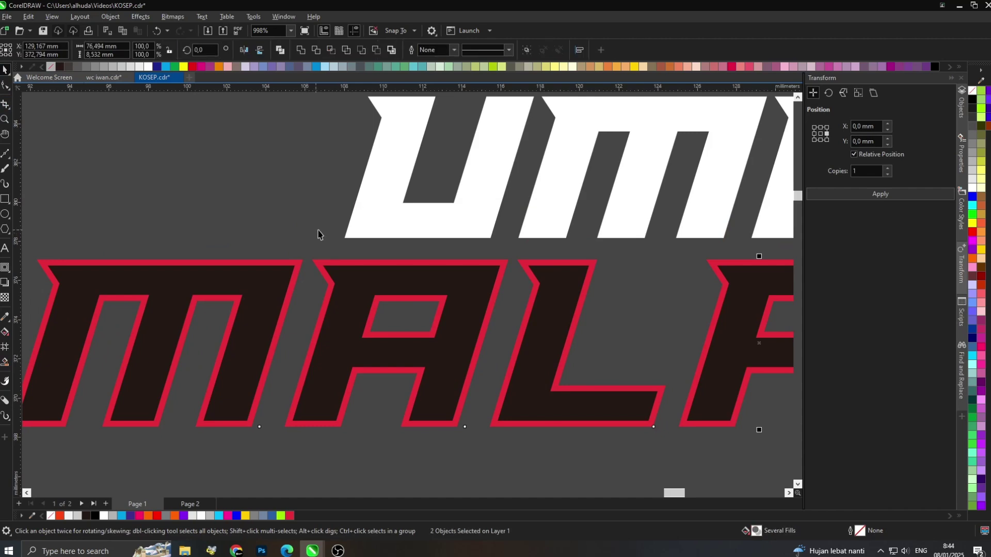
scroll(321, 232, "down", 1)
left_click(313, 367)
scroll(248, 181, "up", 1)
left_click(6, 200)
scroll(222, 251, "down", 1)
mouse_move(147, 279)
left_mouse_down()
mouse_move(613, 359)
mouse_move(779, 351)
left_mouse_up()
left_click(4, 72)
Make two copies of the rectangle, each shifted slightly downward so their edges form narrow horizontal strips.
scroll(187, 301, "up", 2)
left_click_drag(172, 320, 175, 335)
right_click(175, 334)
scroll(112, 306, "down", 2)
scroll(130, 285, "up", 1)
right_click(131, 275)
left_click_drag(131, 277, 622, 380)
scroll(131, 274, "up", 1)
left_click(139, 256)
scroll(133, 256, "down", 1)
scroll(93, 258, "down", 2)
scroll(227, 312, "up", 2)
scroll(227, 312, "down", 1)
left_click(207, 281)
scroll(206, 281, "up", 2)
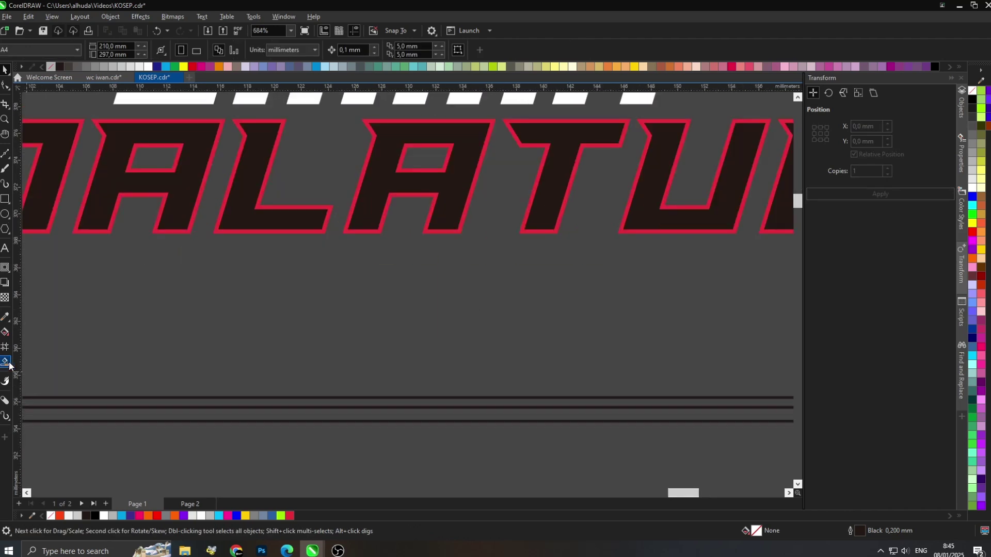
Smart-fill the thin top strip and the large middle region of the overlapping rectangles with Desert Blue.
left_click(5, 363)
scroll(355, 313, "down", 1)
scroll(270, 364, "up", 2)
left_click(270, 362)
scroll(270, 362, "down", 2)
left_click(329, 408)
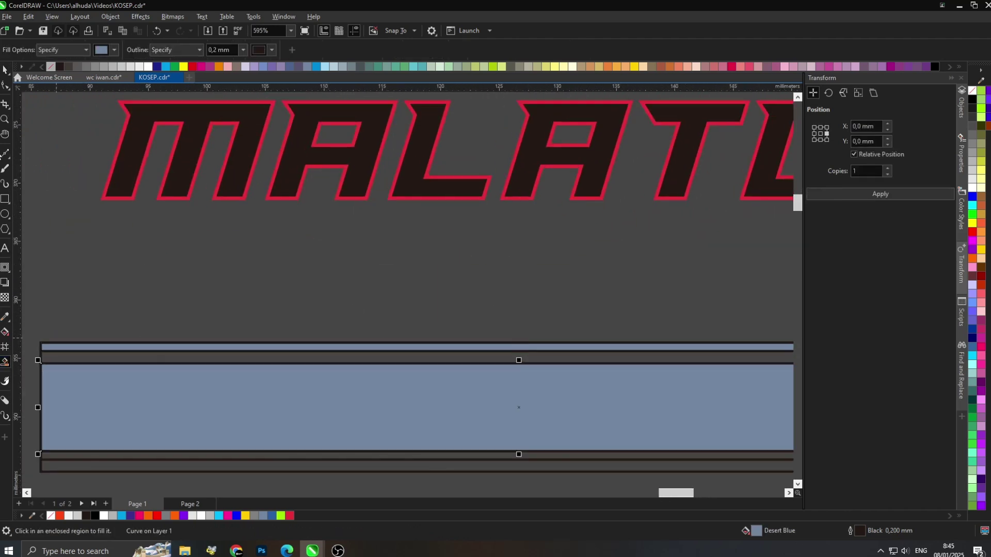
Delete the three original rectangles and place the two blue bands, without outline, over the lower half of MALATUP.
left_click(4, 71)
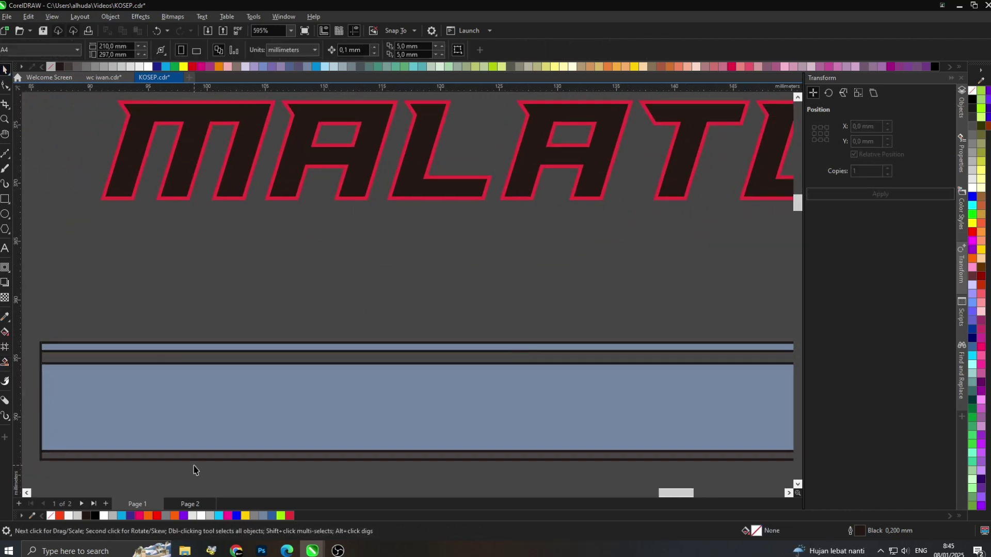
scroll(193, 419, "down", 3)
left_click_drag(106, 335, 684, 439)
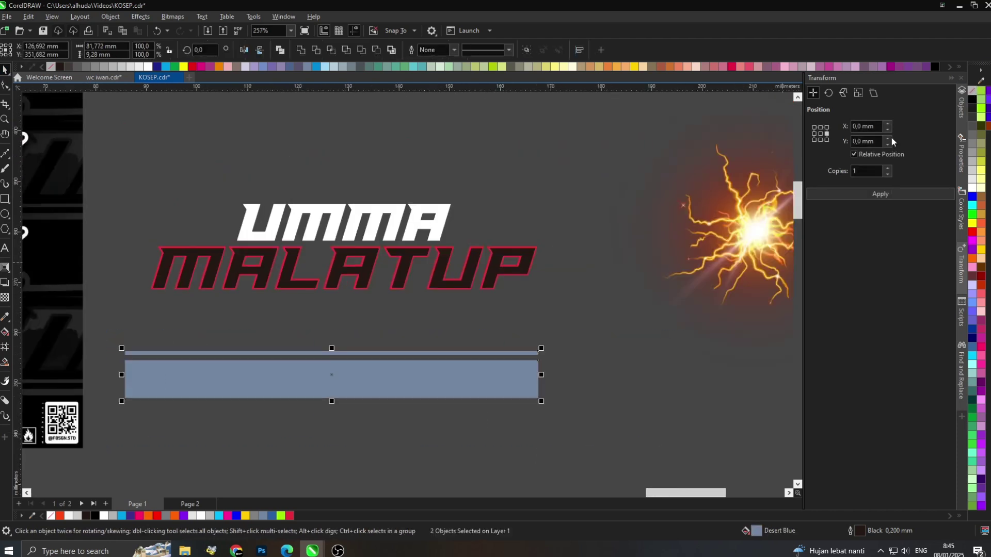
left_click_drag(515, 390, 519, 303)
scroll(232, 303, "up", 1)
left_click(122, 254)
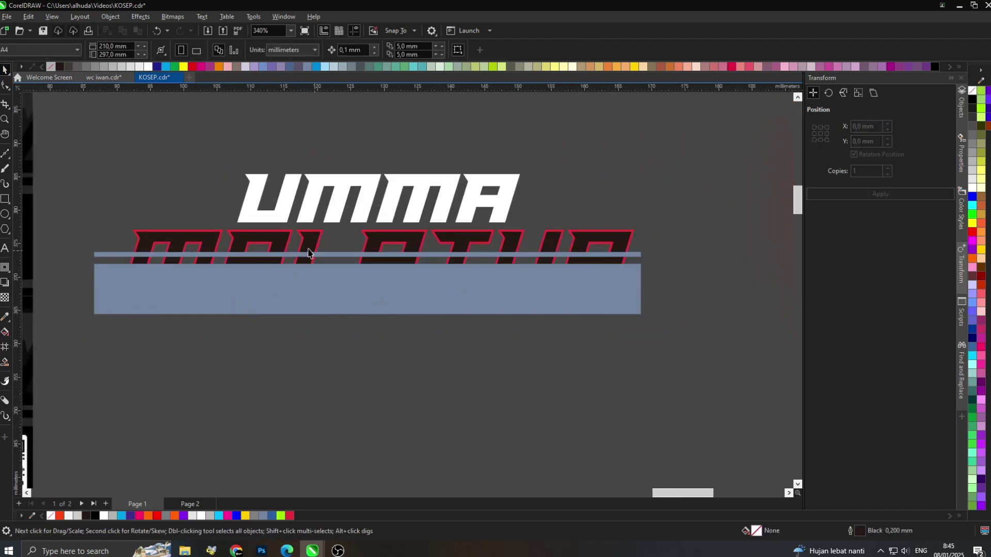
Combine the thin and the thick blue band into a single curve.
scroll(98, 247, "up", 2)
scroll(77, 269, "up", 2)
scroll(71, 279, "up", 1)
left_click(73, 281, "shift")
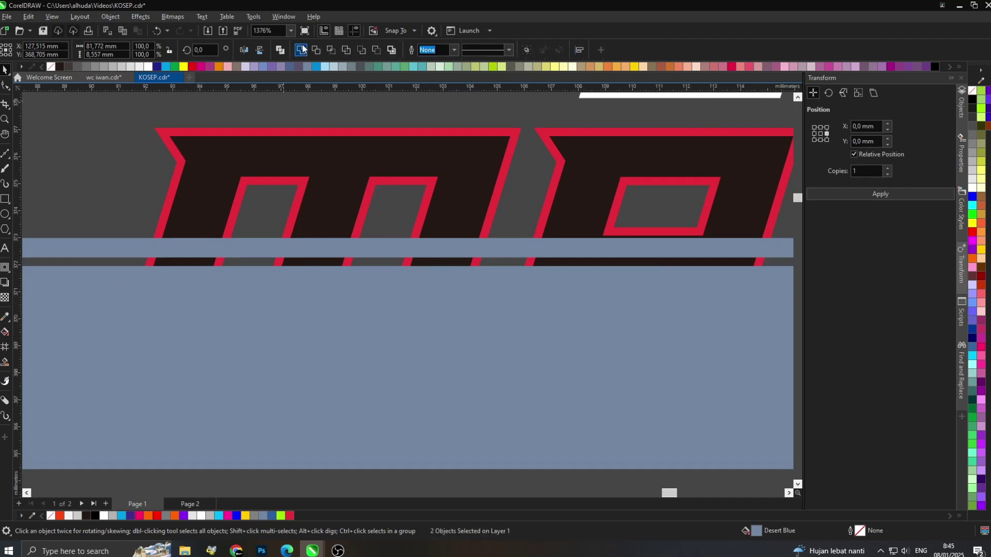
key("ctrl+l")
Rotate the combined blue bands to about 3.5° and adjust them to slant up across the full width of MALATUP.
scroll(240, 353, "down", 9)
left_click(240, 353)
left_click_drag(679, 353, 681, 322)
left_click_drag(654, 338, 659, 354)
scroll(545, 349, "up", 1)
left_click_drag(506, 356, 506, 348)
scroll(743, 320, "up", 1)
left_click_drag(702, 332, 718, 332)
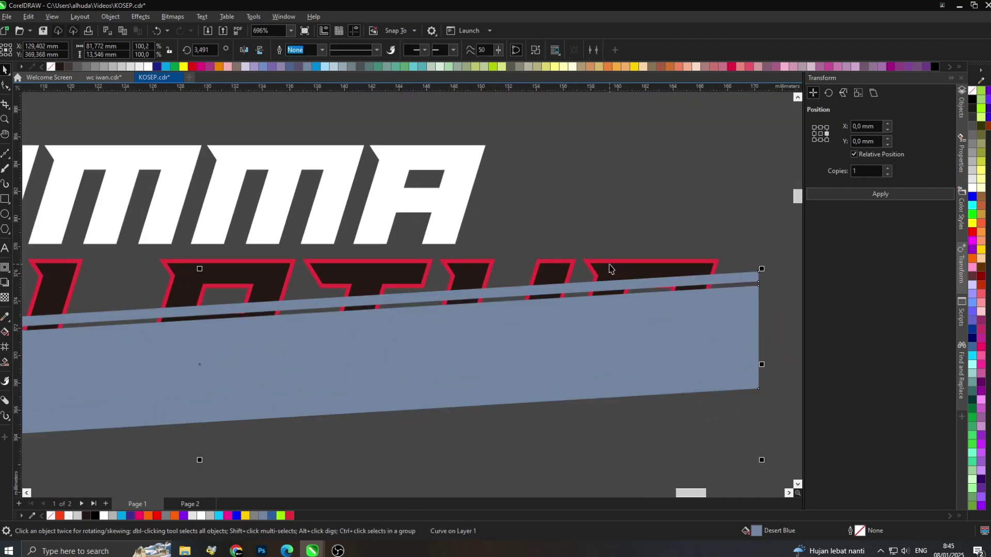
Intersect the slanted bands with MALATUP's black inner shape and move the original black shape down off the red letters.
left_click(331, 51)
left_click(573, 216)
left_click_drag(622, 270, 616, 413)
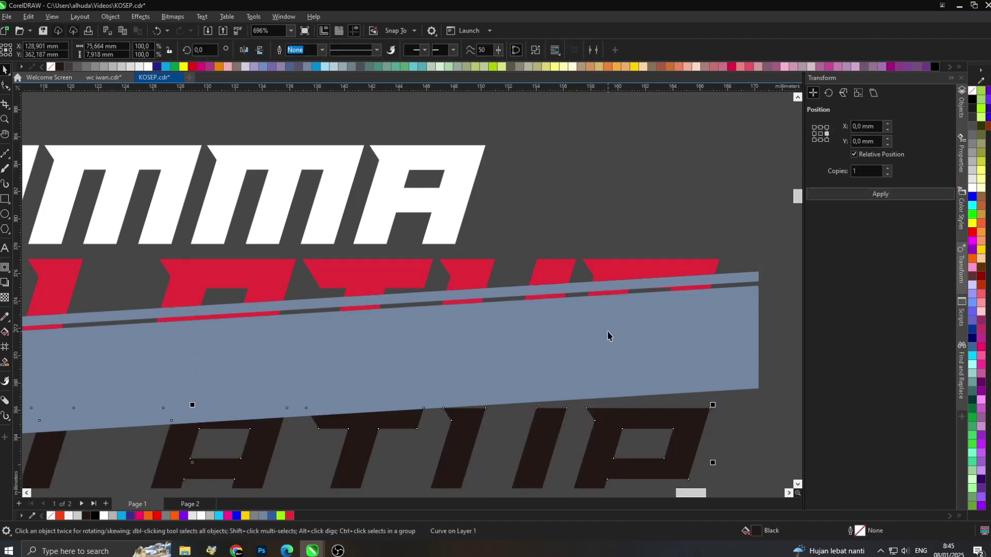
Delete the blue bands and the displaced black letter shape, keeping only the intersected pieces on MALATUP.
left_click(608, 331)
key("Delete")
scroll(594, 434, "down", 2)
left_click(459, 402)
key("Delete")
Shrink the lightning burst image to about 11 mm and place it just right of UMMA.
scroll(448, 393, "down", 4)
scroll(706, 333, "up", 3)
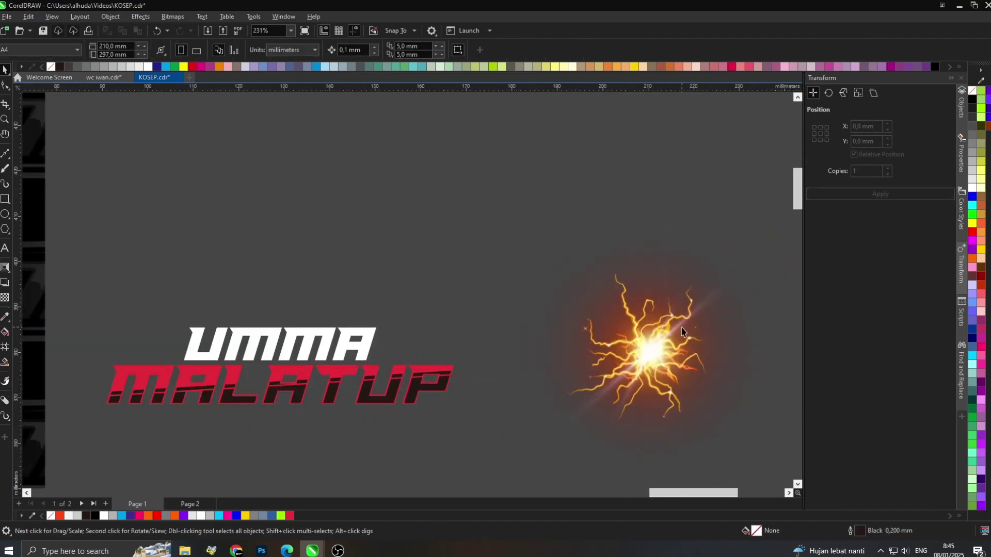
left_click_drag(756, 277, 506, 257)
scroll(507, 258, "down", 1)
left_click_drag(551, 197, 434, 312)
scroll(378, 368, "up", 3)
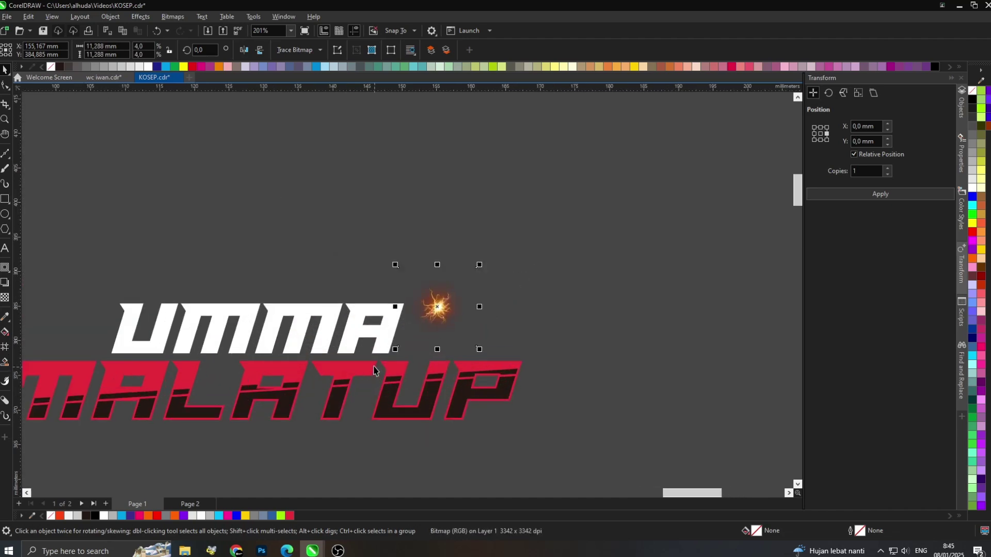
Sample the yellow from the red reference logo's lettering and apply it to the black slanted pieces on MALATUP.
scroll(748, 271, "down", 3)
left_click(4, 314)
scroll(280, 222, "up", 3)
left_click(237, 245)
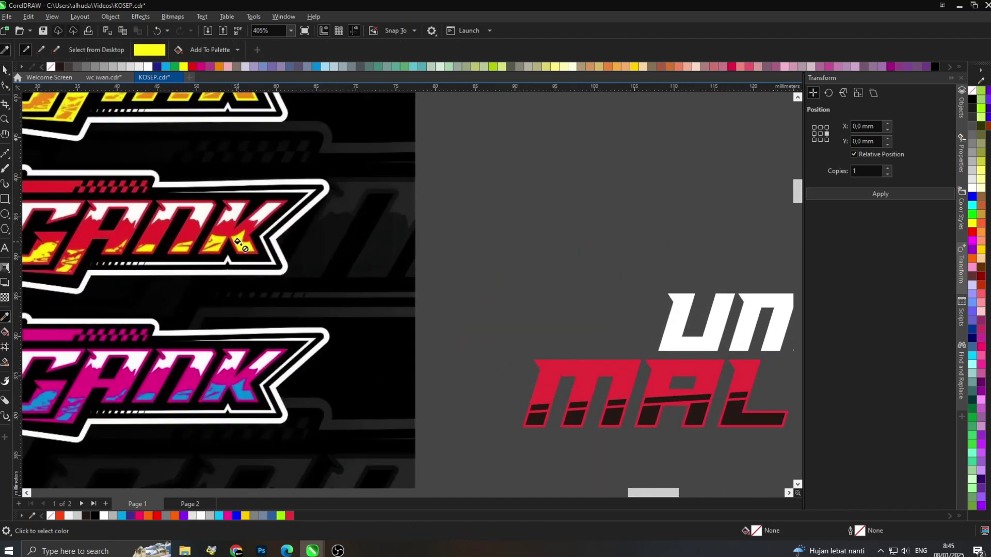
scroll(261, 253, "down", 3)
scroll(487, 343, "up", 5)
left_click(538, 332)
scroll(369, 337, "down", 4)
scroll(645, 307, "up", 2)
left_click(5, 71)
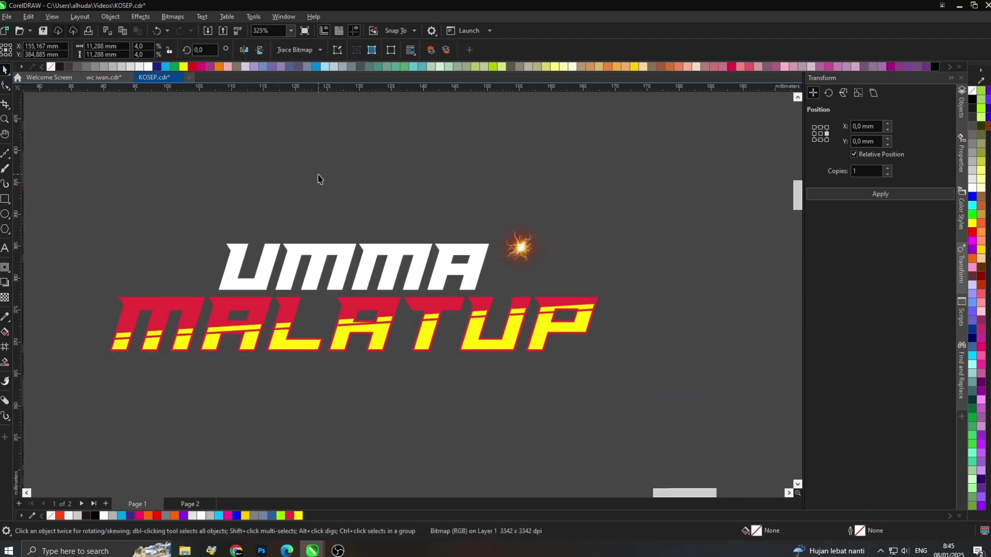
Add a thin inside contour to the white UMMA lettering and break the contour apart from the text.
scroll(330, 254, "up", 3)
left_click(405, 225)
left_click(357, 257)
scroll(357, 256, "up", 2)
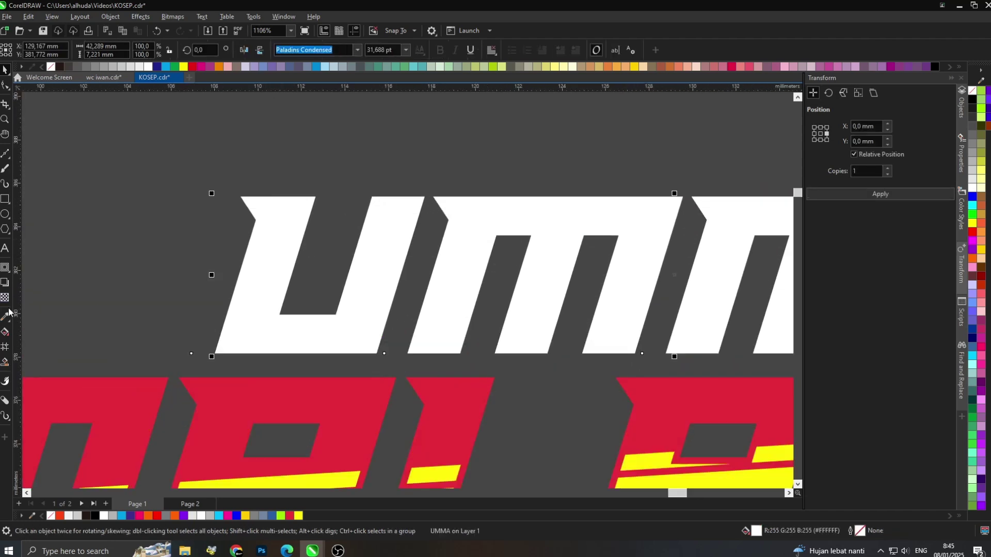
left_click(5, 267)
left_click_drag(283, 198, 276, 207)
key("ctrl+k")
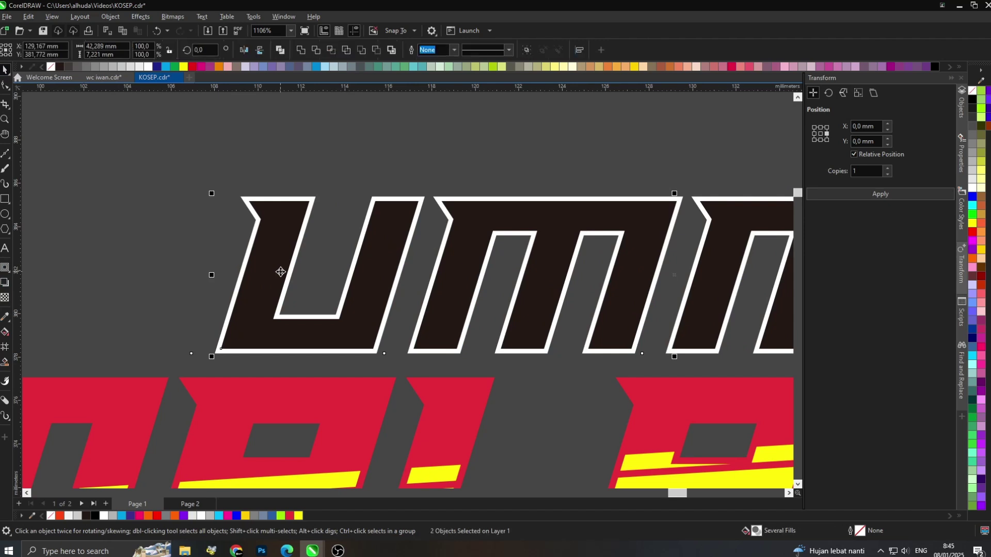
Give UMMA's inner letter shape a vertical gradient from black at the base to white at the top.
left_click(55, 288)
left_click(5, 331)
left_click(340, 235)
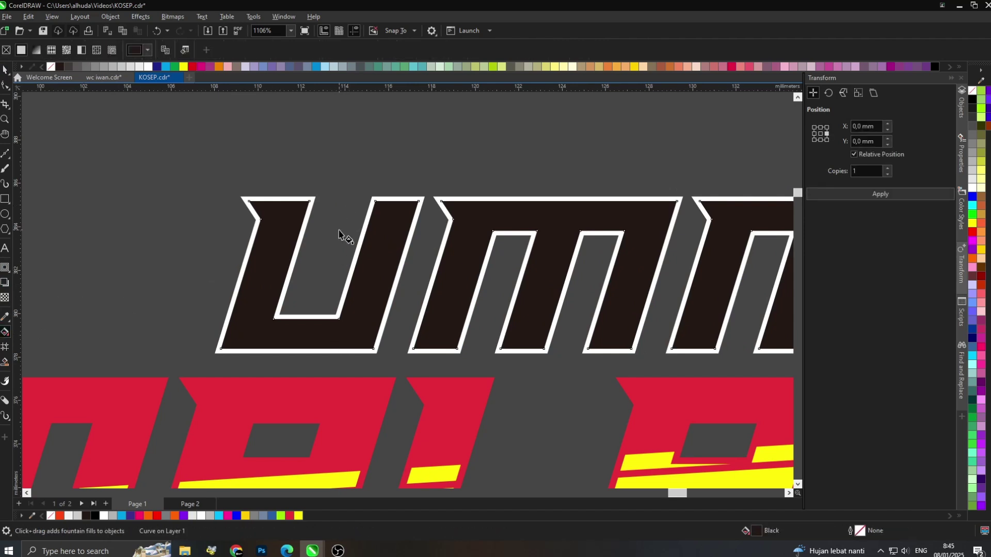
left_click_drag(368, 298, 368, 442)
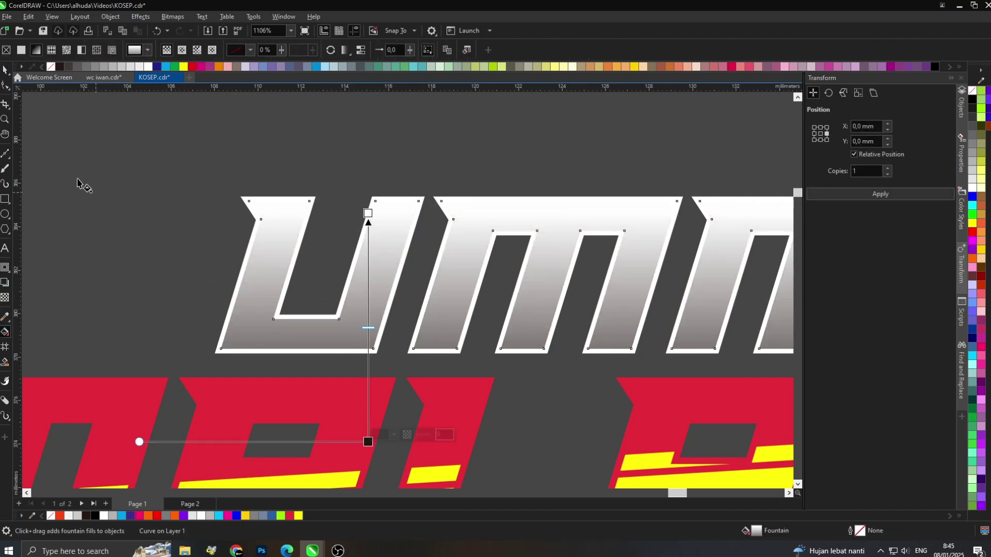
left_click(5, 73)
scroll(281, 364, "up", 1)
left_click(279, 338)
scroll(281, 330, "down", 4)
left_click_drag(391, 286, 391, 241)
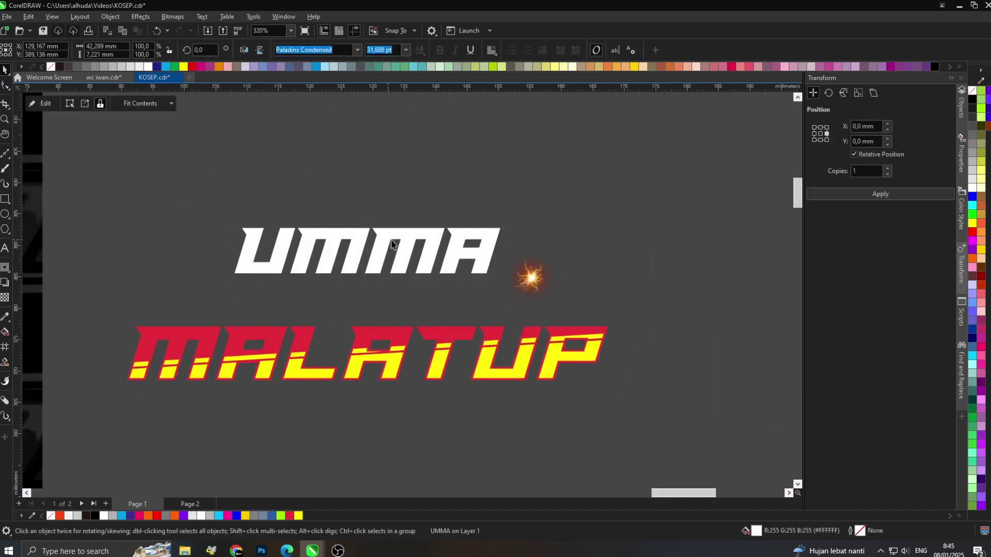
key("ctrl+z")
Move the lightning burst farther right, then add an outside contour of about 1.2 mm around both words and break it apart.
left_click_drag(538, 274, 652, 246)
left_click(117, 236)
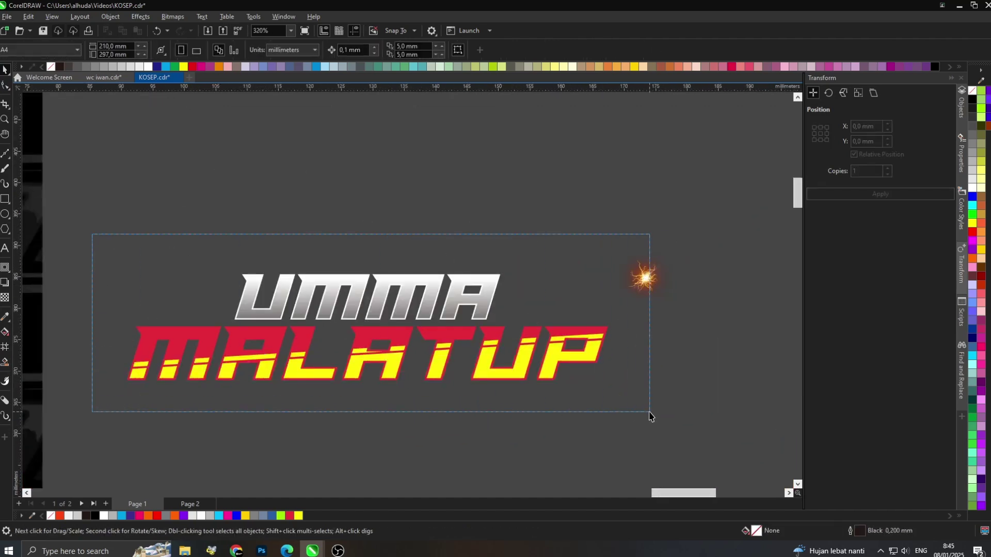
left_click_drag(650, 416, 650, 416)
scroll(333, 275, "up", 2)
left_click(4, 272)
left_click_drag(305, 281, 300, 270)
scroll(329, 285, "down", 2)
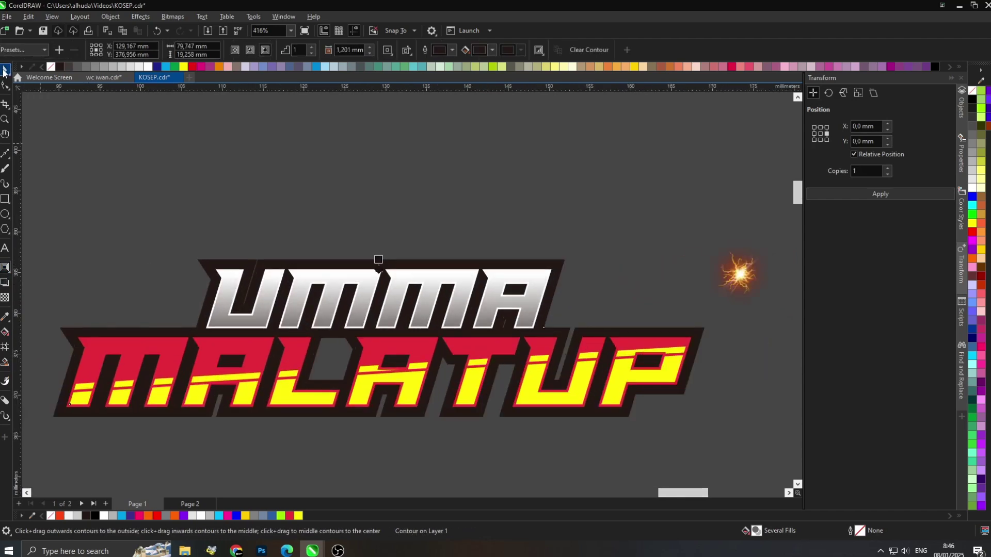
key("ctrl+k")
Fill the separated outer contour around UMMA MALATUP with pure black.
left_click(440, 227)
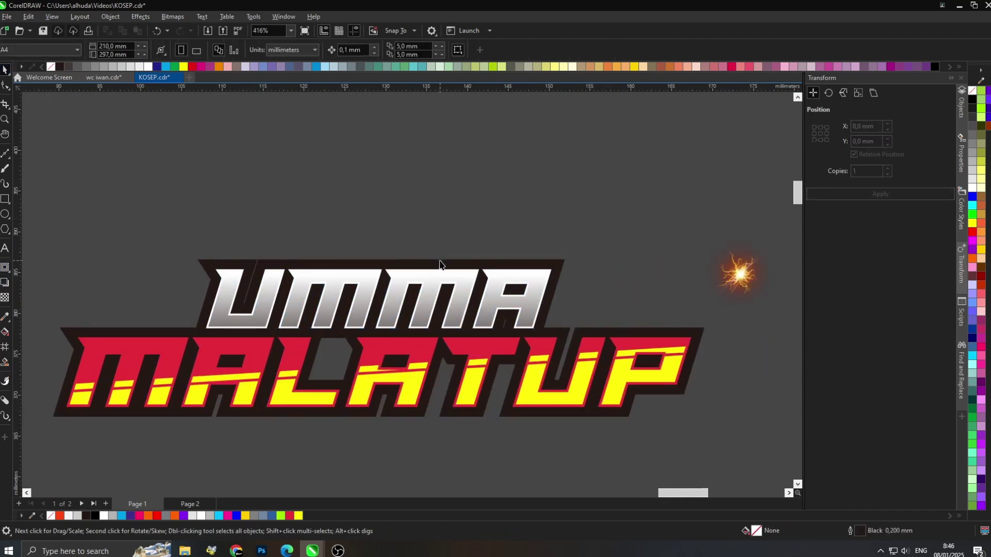
left_click(440, 264)
left_click(973, 100)
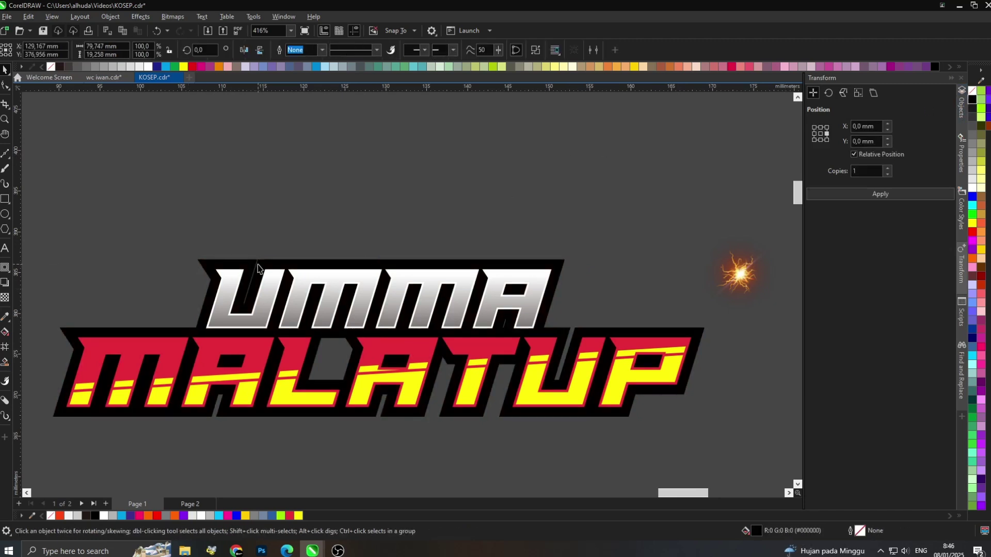
Delete the nodes of the black outline's enclosed holes between MALATUP's L and A and beneath UMMA's last letter.
key("F10")
scroll(223, 272, "up", 1)
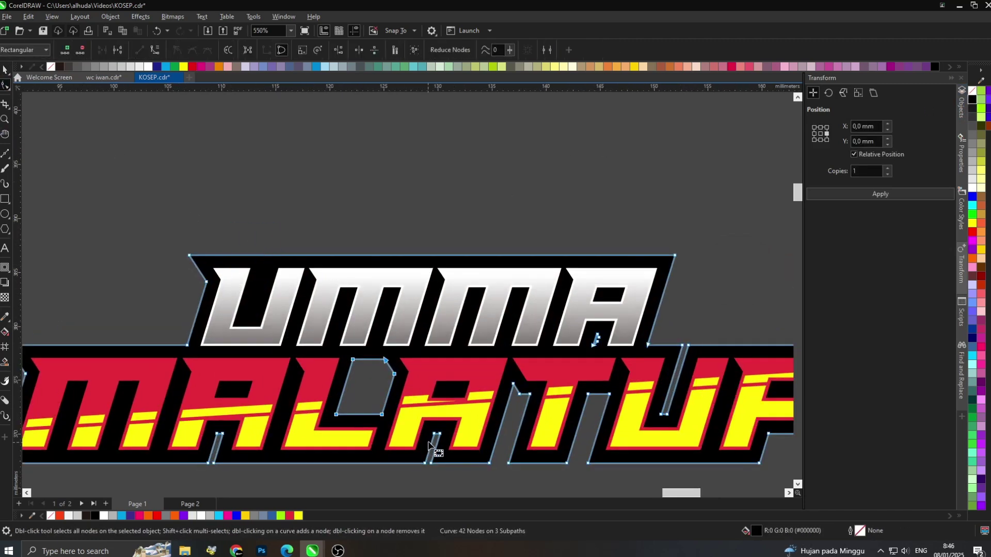
key("Delete")
scroll(446, 388, "down", 2)
key("Delete")
scroll(590, 354, "up", 3)
left_click_drag(580, 350, 632, 421)
key("Delete")
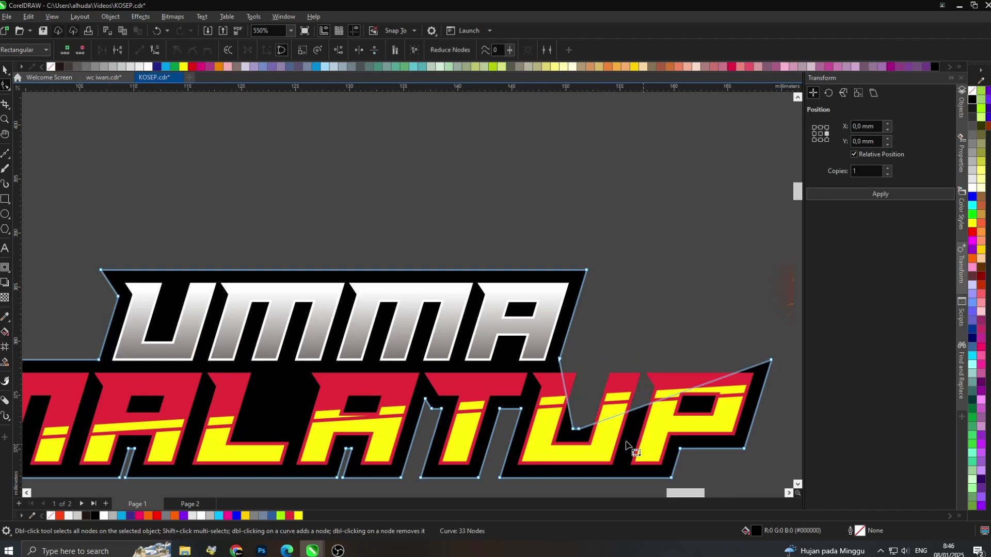
key("ctrl+z")
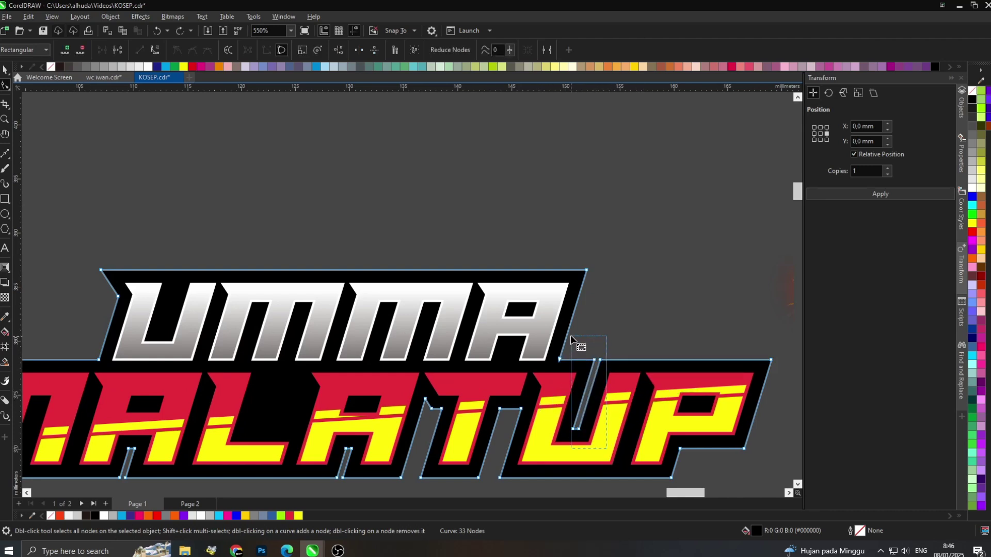
Delete the black outline's notch nodes inside the U, around the T and under both As of MALATUP.
left_click_drag(571, 336, 571, 335)
key("Delete")
left_click_drag(271, 377, 536, 449)
key("Delete")
scroll(537, 384, "down", 5)
scroll(291, 373, "up", 4)
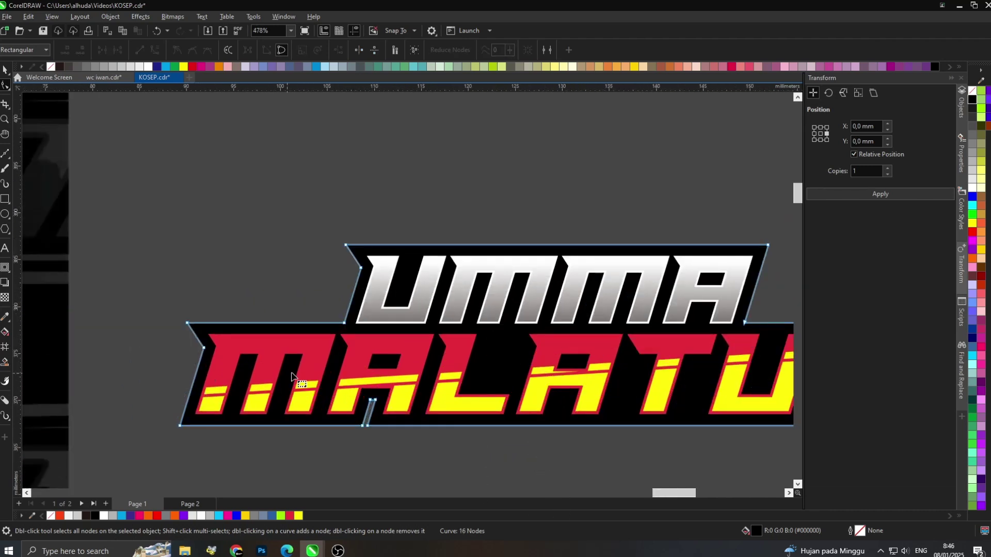
key("Delete")
scroll(408, 376, "down", 3)
scroll(266, 224, "down", 2)
scroll(405, 286, "up", 2)
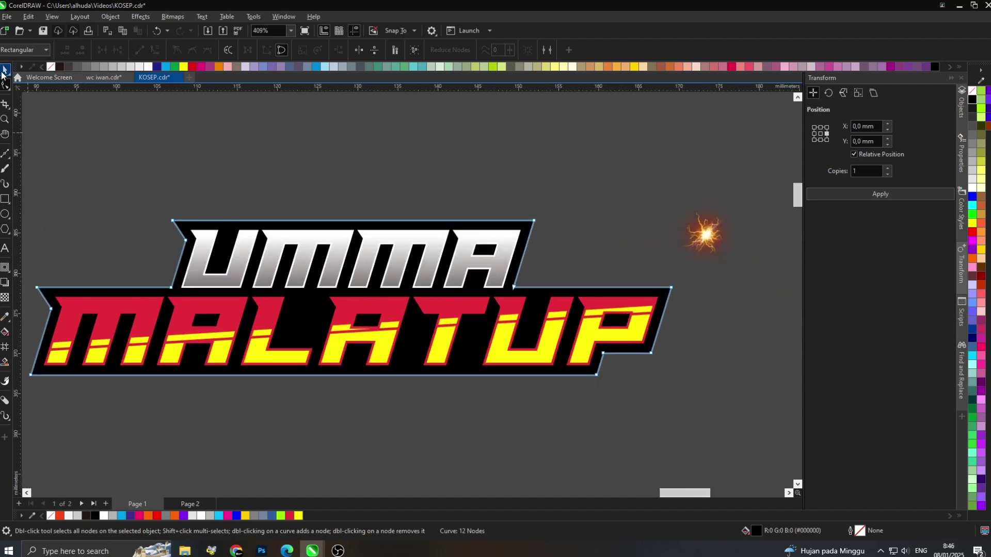
left_click(4, 70)
left_click(309, 176)
scroll(485, 281, "down", 2)
scroll(527, 282, "up", 4)
scroll(527, 273, "down", 2)
scroll(287, 313, "up", 3)
left_click_drag(287, 304, 287, 212)
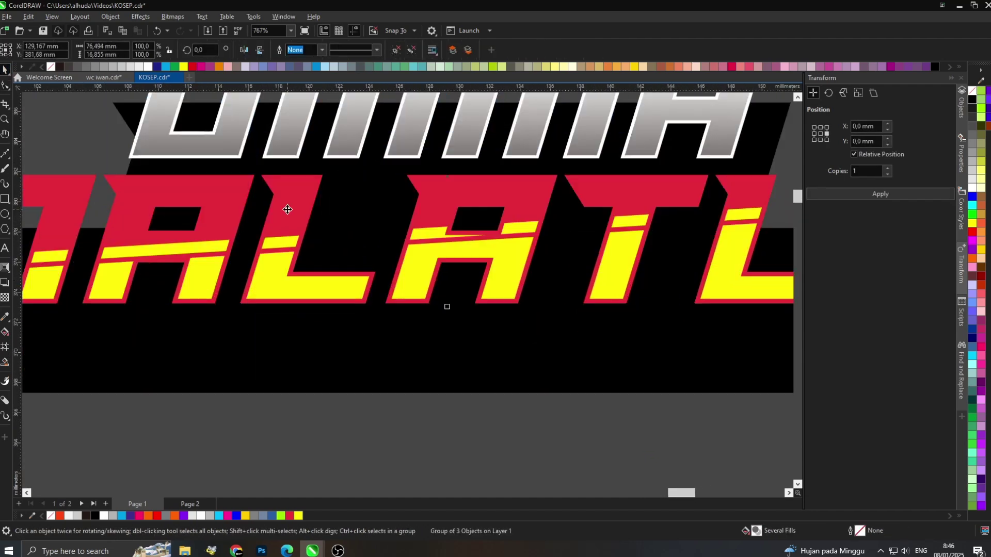
key("ctrl+z")
Ungroup the MALATUP lettering and give its red letters a vertical gradient from crimson at the base to bright red at the top.
left_click(409, 53)
key("Escape")
left_click(427, 301)
key("g")
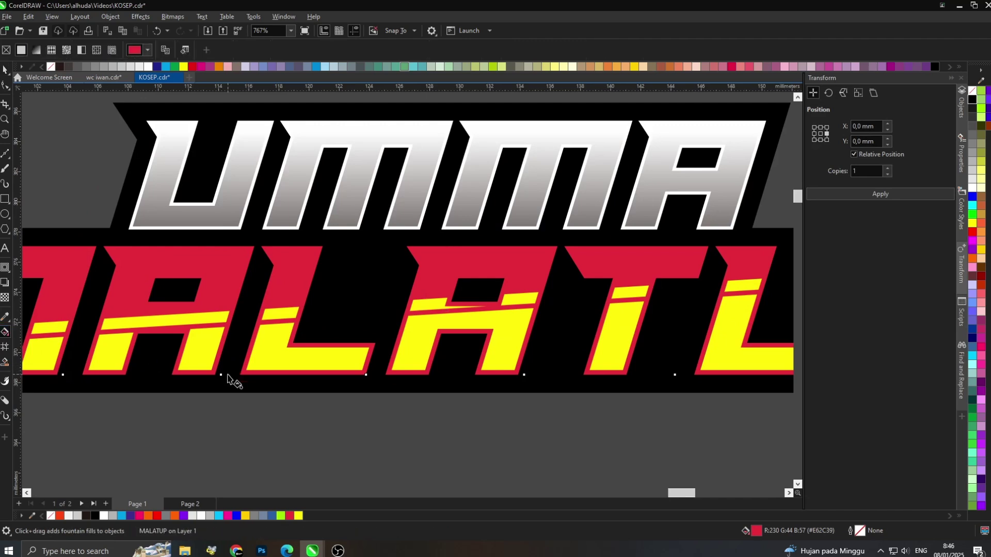
left_click_drag(228, 376, 227, 248)
left_click(239, 240)
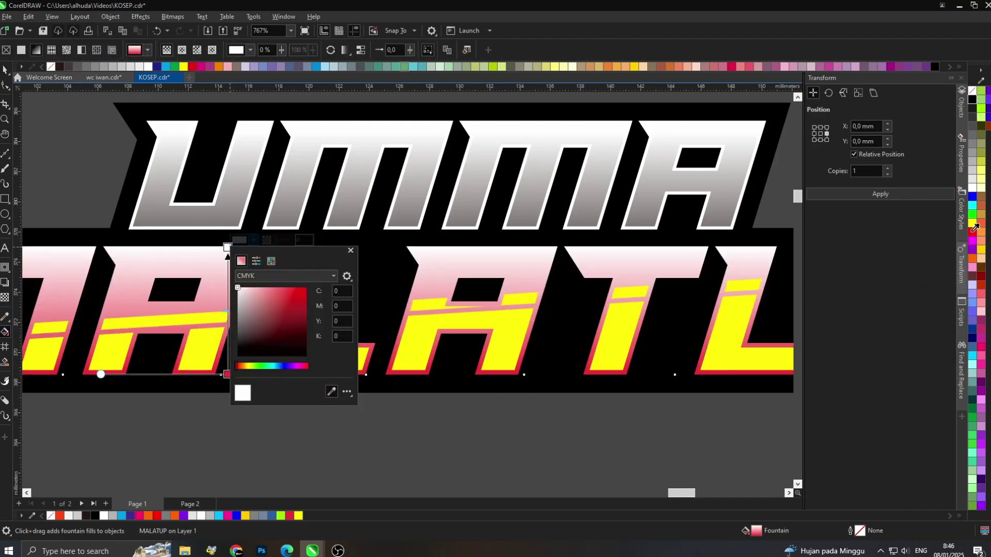
left_click(972, 231)
left_click(5, 70)
scroll(243, 354, "down", 3)
left_click(390, 393)
scroll(189, 331, "up", 3)
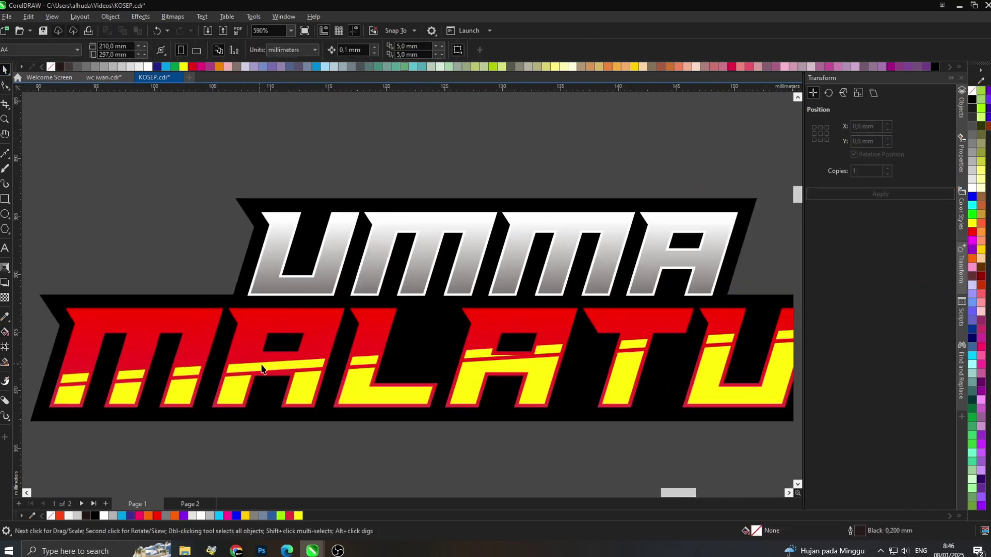
Add an outside contour of about 0.6 mm around the black backing shape.
scroll(261, 369, "down", 3)
scroll(551, 401, "up", 3)
left_click(535, 351)
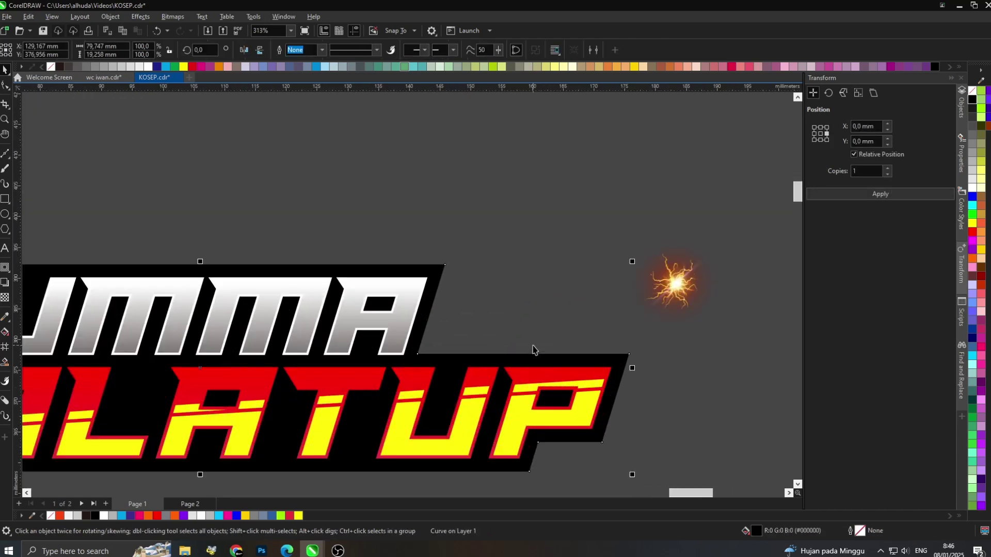
left_click(4, 282)
left_click_drag(201, 264, 338, 265)
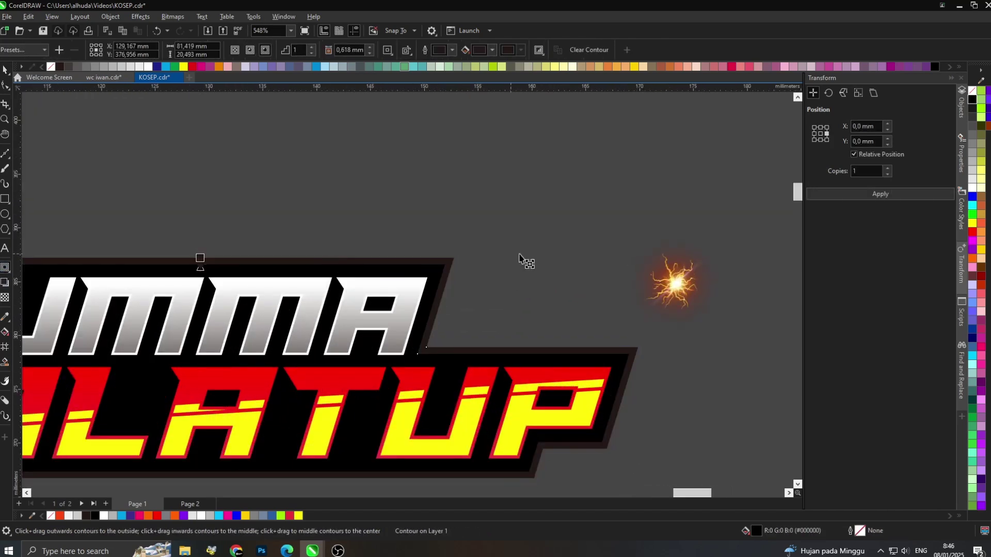
scroll(519, 254, "down", 1)
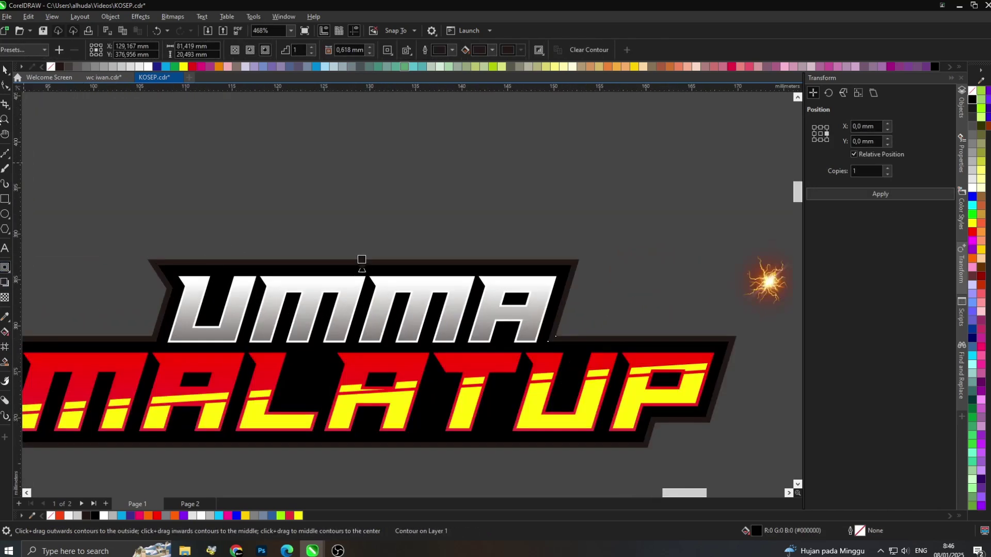
Copy MALATUP's red gradient fill onto the new outer contour with the Attributes eyedropper.
left_click(192, 269)
left_click(15, 329)
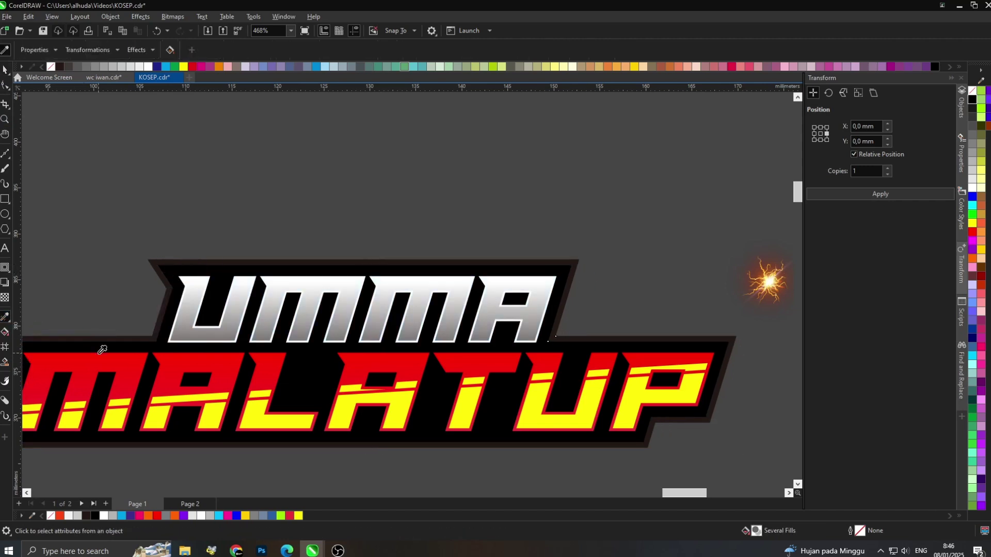
left_click(102, 339)
left_click(4, 72)
left_click(360, 188)
scroll(360, 188, "down", 1)
scroll(535, 339, "up", 1)
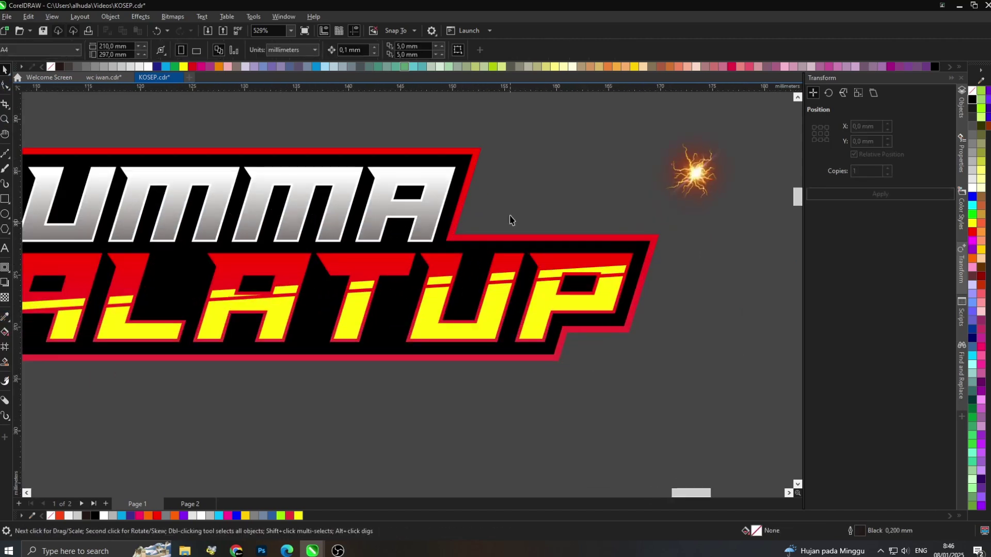
Draw an upright rectangle about 2.7 by 8.7 mm just right of UMMA, overlapping the top of MALATUP.
scroll(509, 214, "up", 1)
left_click(4, 199)
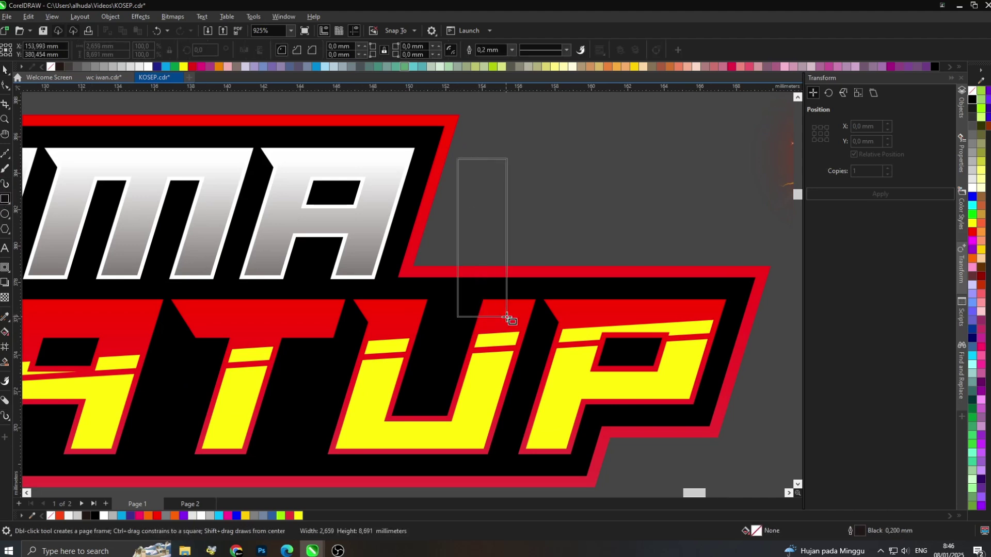
left_click_drag(507, 318, 508, 318)
left_click(4, 71)
scroll(370, 236, "down", 1)
scroll(463, 221, "up", 1)
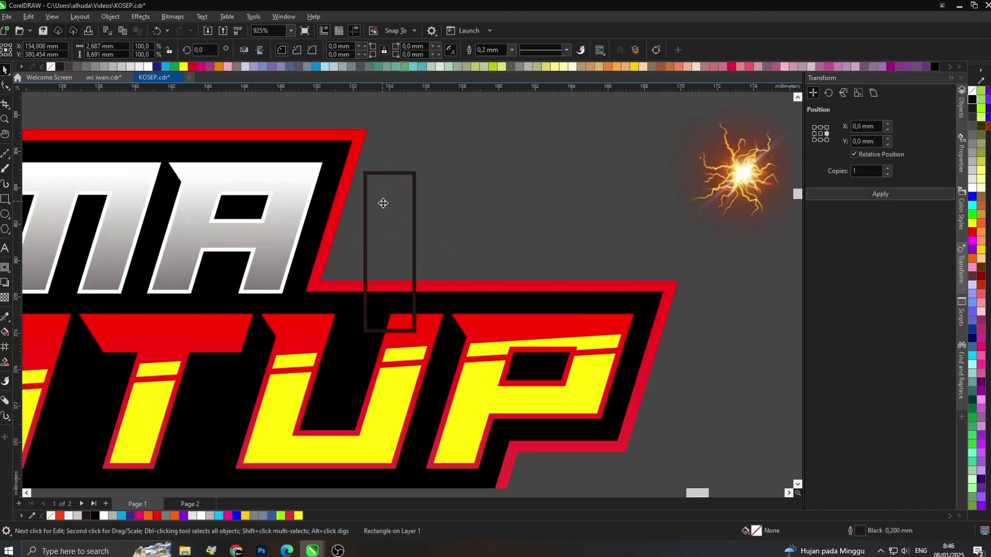
Repeat the rectangle twice to the right with the last one widened, and mirror the row horizontally.
left_click_drag(443, 217, 443, 215)
key("ctrl+r")
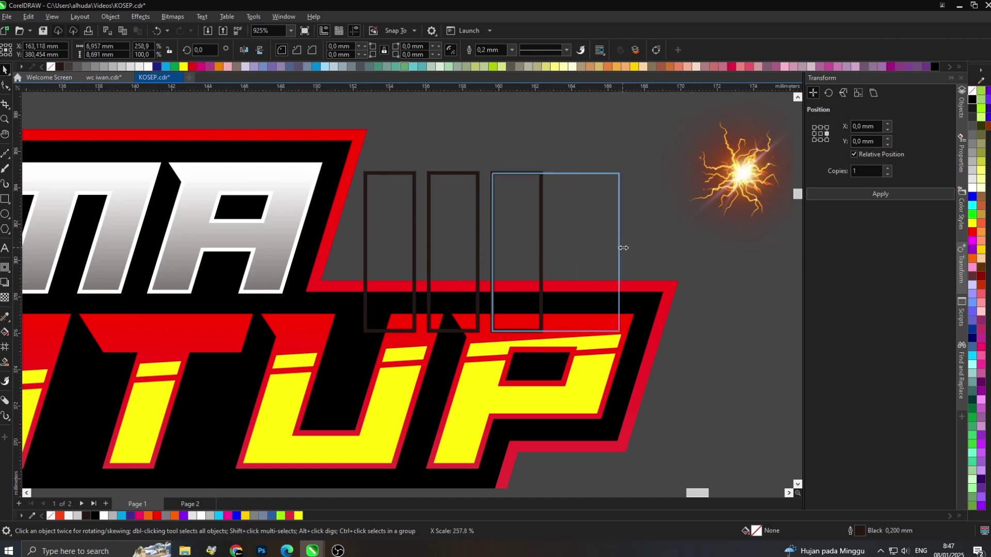
left_click_drag(622, 378, 645, 367)
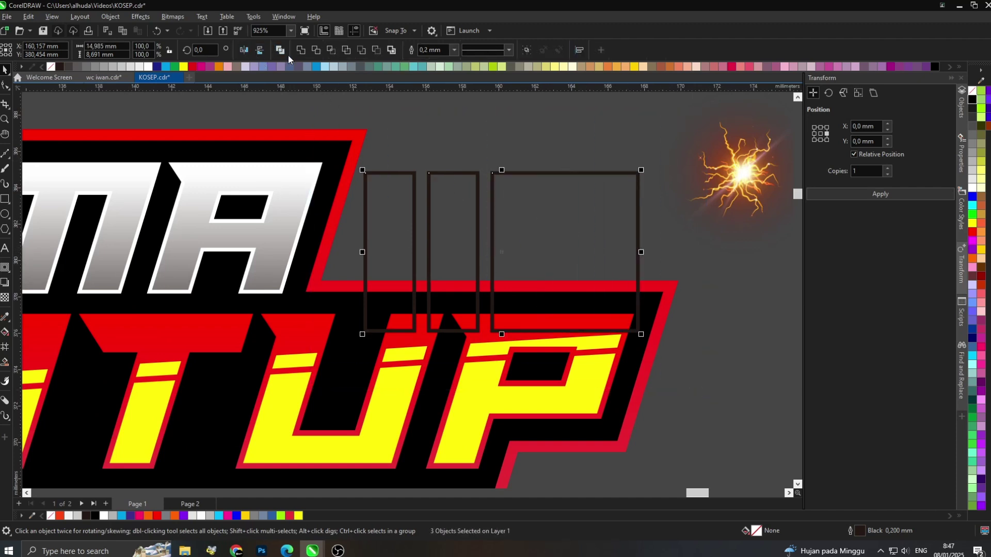
left_click(244, 51)
Skew the three rectangles into right-leaning bars about 21 mm wide overall and position them over the step between UMMA and MALATUP.
left_click(472, 229)
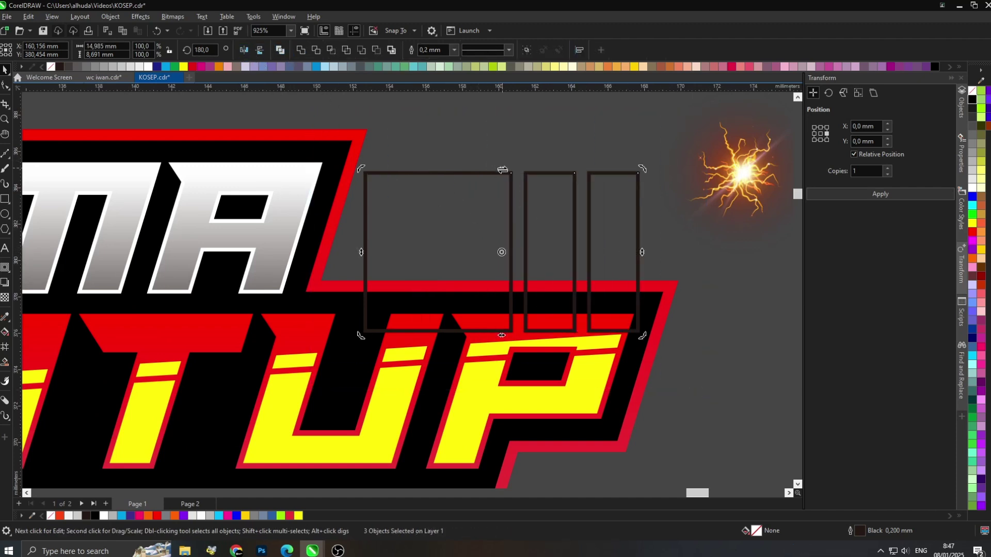
left_click_drag(502, 170, 600, 170)
left_click_drag(512, 258, 442, 235)
left_click_drag(667, 230, 685, 246)
left_click_drag(622, 209, 615, 250)
scroll(594, 242, "up", 1)
scroll(581, 238, "down", 1)
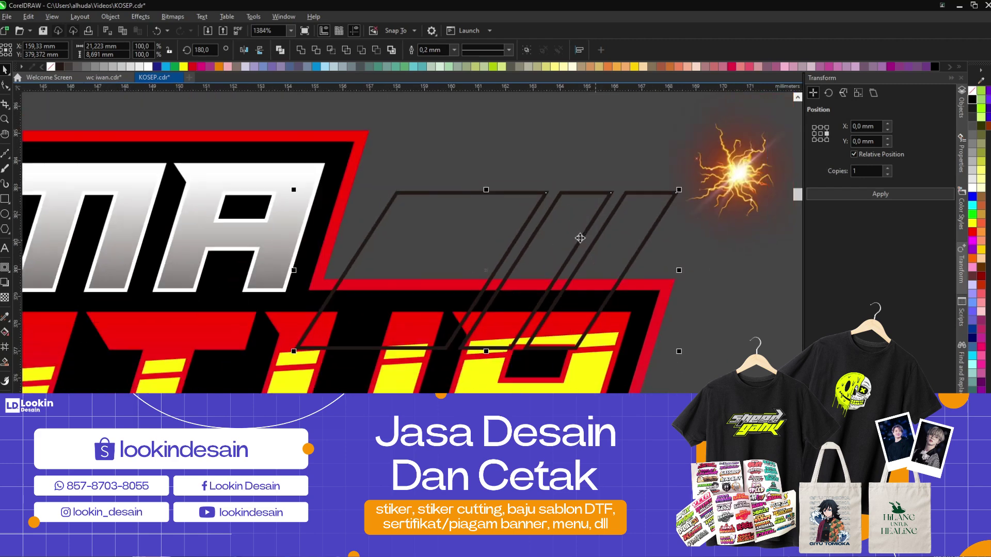
scroll(581, 238, "down", 1)
left_click_drag(673, 229, 719, 365)
scroll(663, 308, "down", 2)
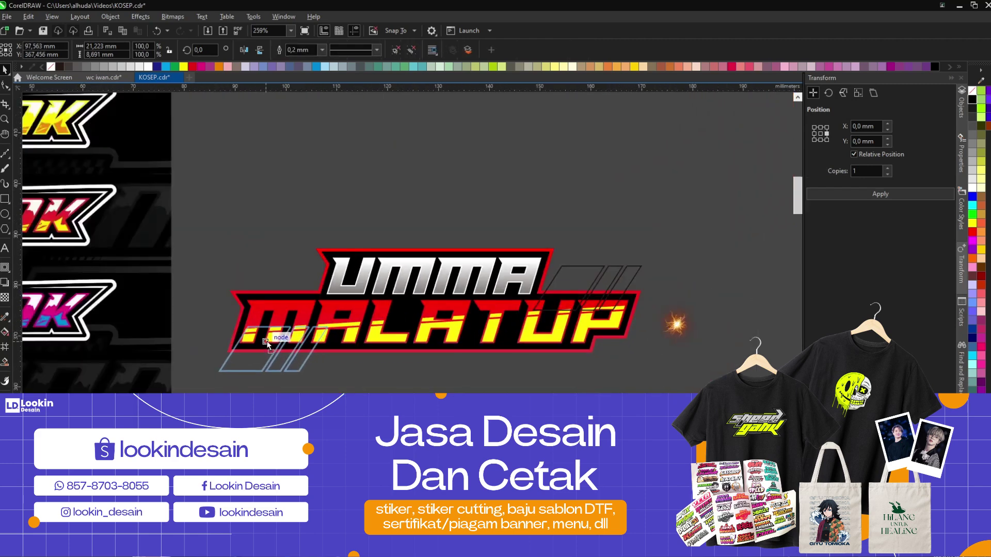
key("ctrl+z")
Move the slanted bars off the logo and place a copy of the red outline about 3 mm to the right, behind the artwork.
scroll(587, 293, "up", 2)
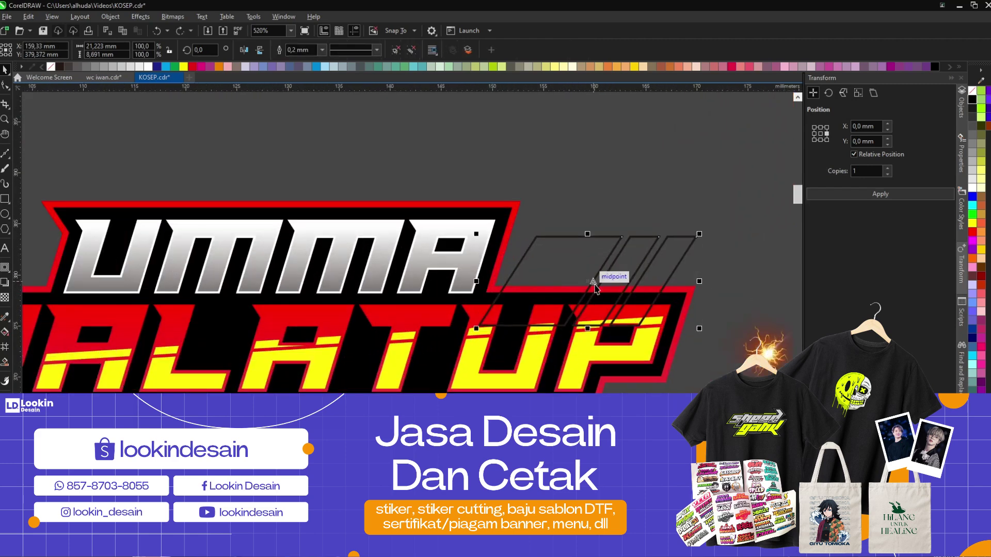
left_click_drag(558, 233, 558, 409)
left_click_drag(485, 262, 519, 264)
right_click(519, 264)
scroll(565, 210, "up", 1)
left_click(564, 211)
left_click(465, 229)
key("shift+Page_Down")
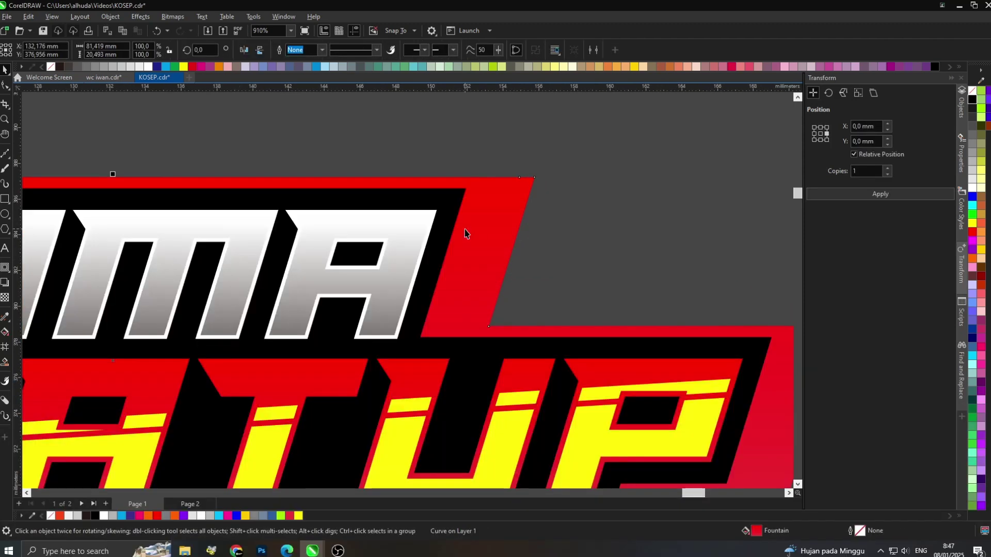
Create a shape from the enclosed slanted strip right of UMMA with Smart Fill.
left_click(5, 362)
left_click(483, 253)
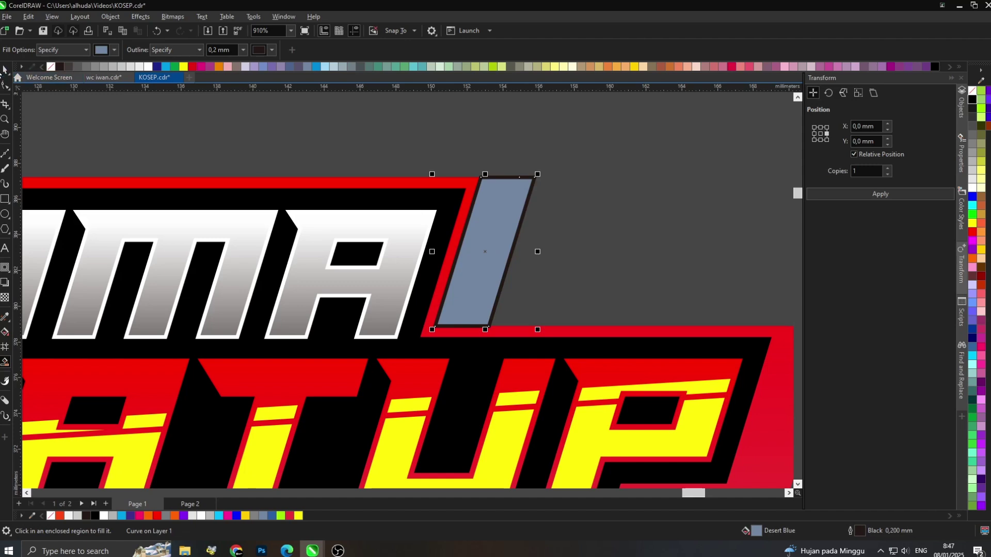
Copy the blue slanted strip beside UMMA to the right and repeat it twice for a row of four bars.
left_click(3, 72)
left_click(372, 147)
scroll(417, 177, "down", 3)
scroll(647, 337, "up", 2)
left_click(401, 182)
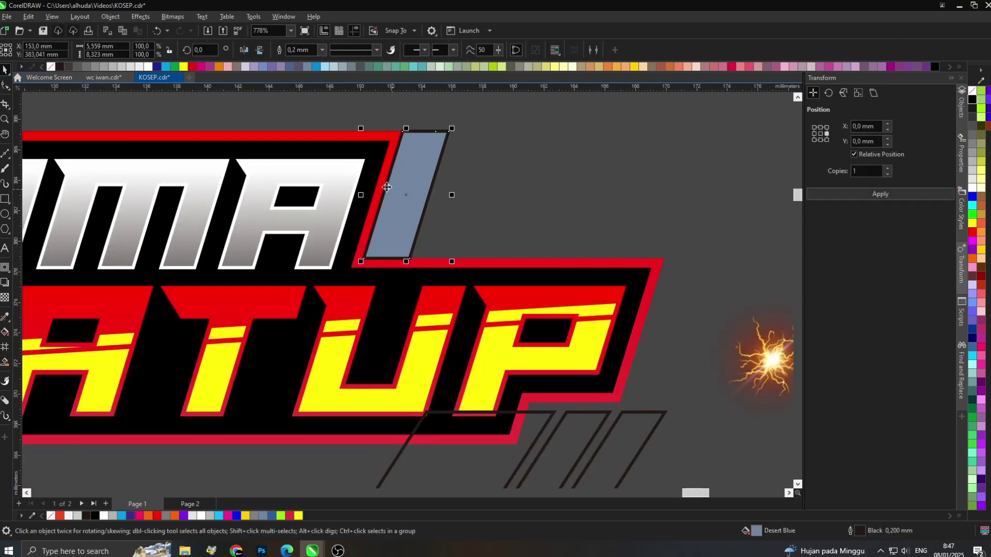
scroll(401, 182, "up", 3)
left_click_drag(568, 189, 512, 196)
right_click(512, 196)
key("ctrl+r")
key("ctrl+r")
scroll(317, 240, "down", 2)
scroll(315, 250, "down", 2)
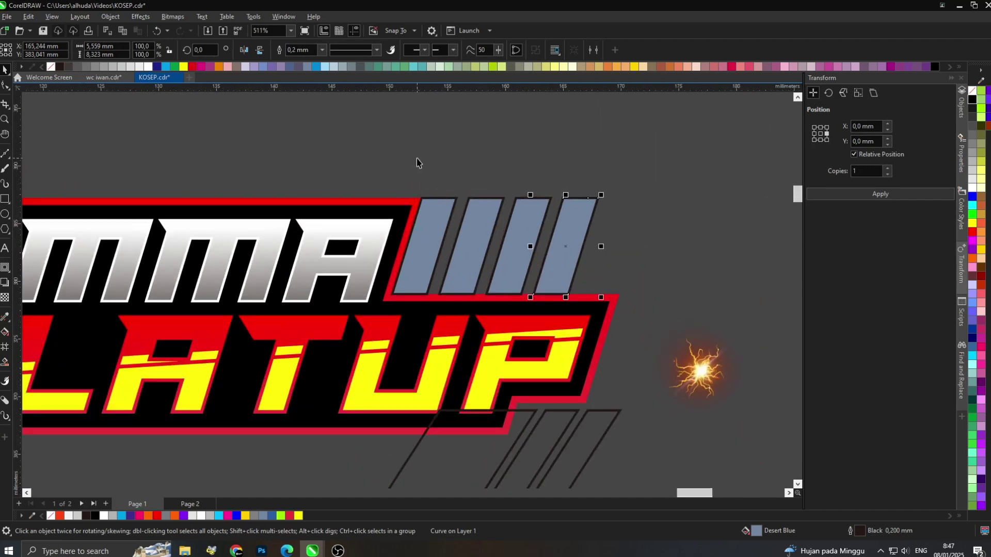
Scale the last bar to 89.3 % and weld all four bars to the red outline.
scroll(491, 215, "down", 3)
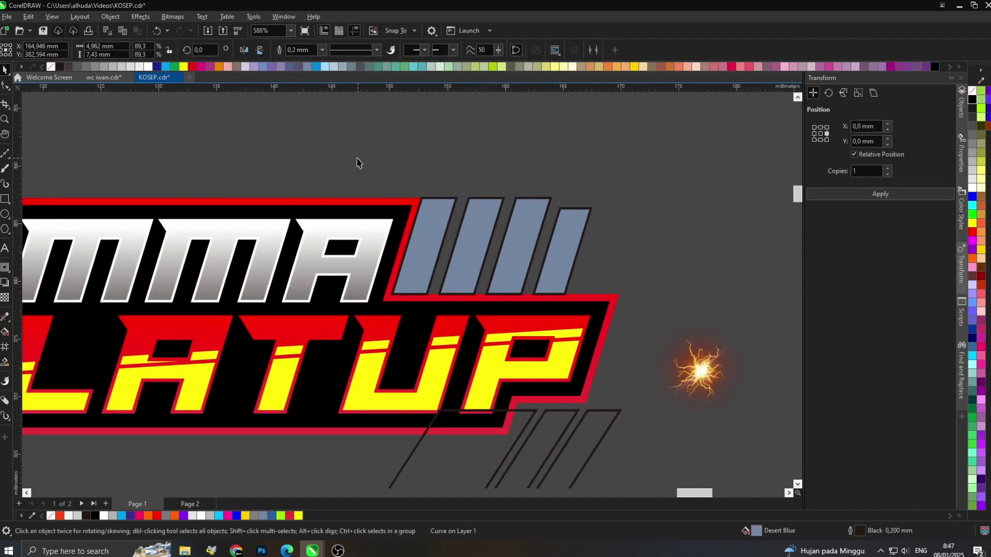
left_click_drag(357, 159, 622, 305)
scroll(549, 217, "up", 2)
left_click_drag(557, 320, 558, 320)
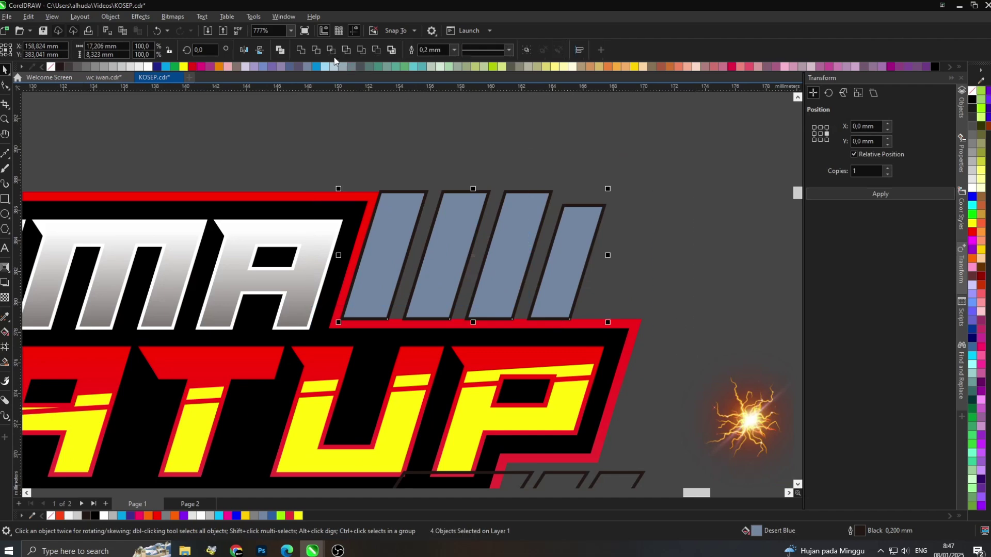
left_click(447, 171)
left_click(406, 208)
left_click(360, 195, "shift")
left_click(301, 51)
left_click(467, 167)
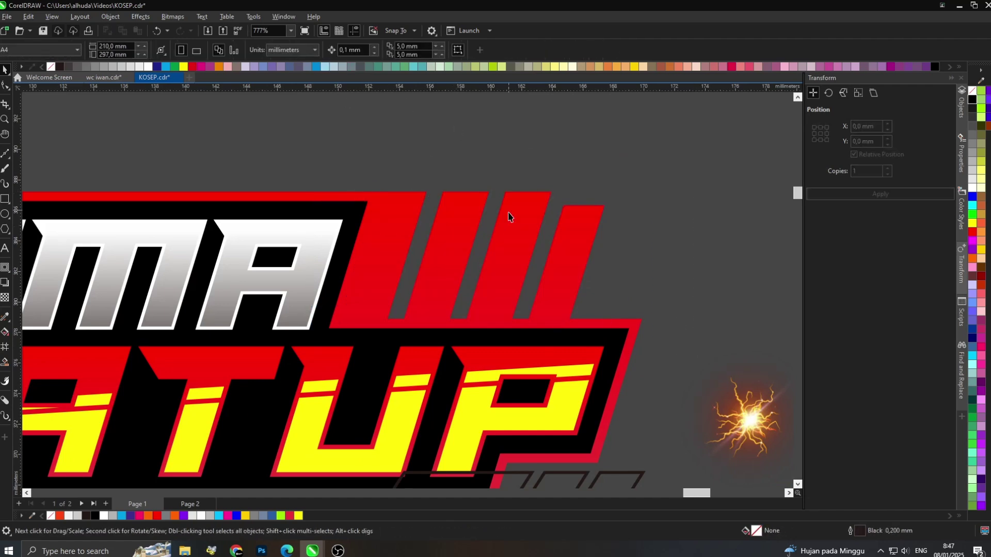
Place the lightning burst over the step between UMMA and MALATUP at their starting letters, enlarged to about 34 mm wide.
left_click(508, 214)
scroll(708, 199, "down", 5)
scroll(708, 202, "down", 1)
left_click_drag(340, 219, 325, 194)
scroll(326, 199, "up", 5)
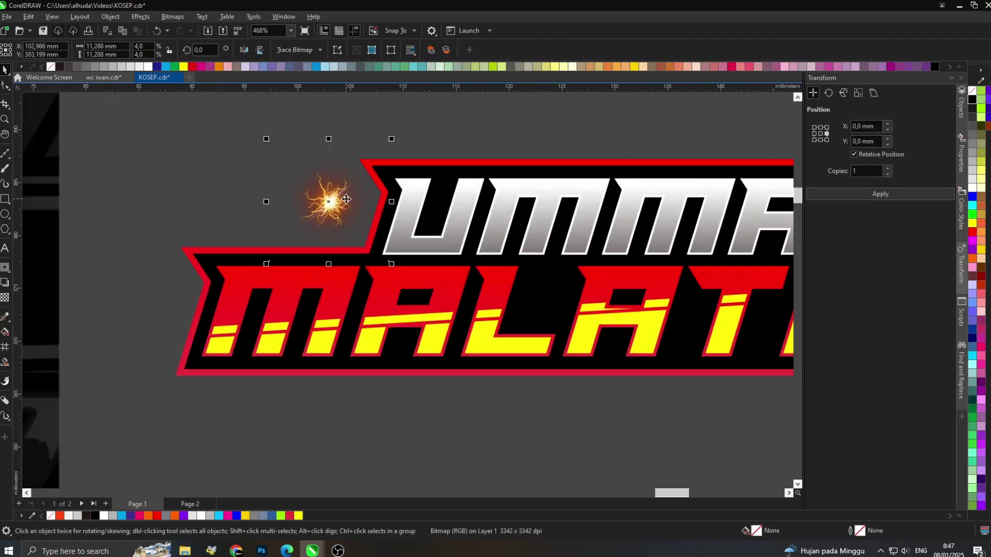
left_click_drag(399, 275, 521, 396)
left_click_drag(372, 246, 328, 221)
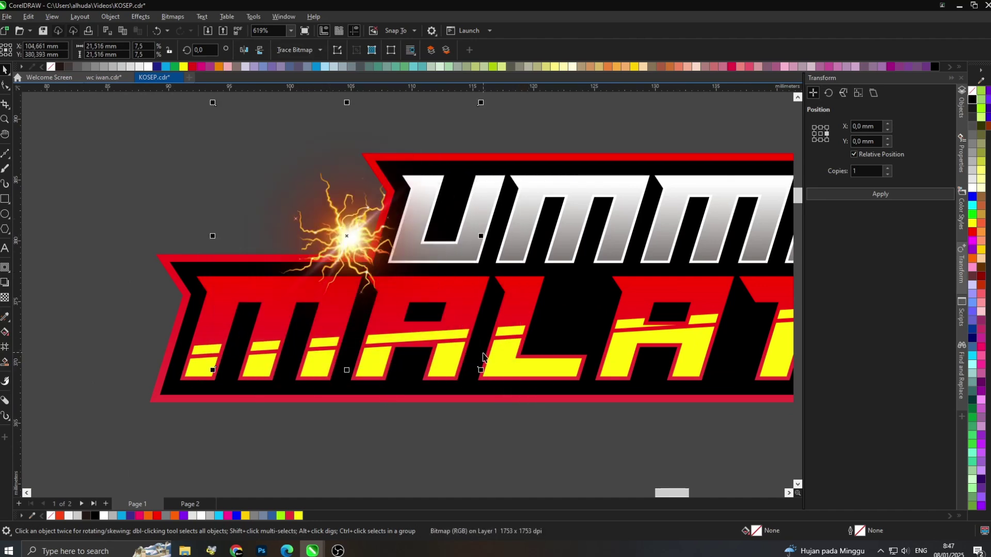
left_click_drag(483, 372, 557, 447)
mouse_move(345, 239)
left_mouse_down()
mouse_move(348, 249)
mouse_move(334, 251)
left_mouse_up()
mouse_move(333, 250)
left_mouse_down()
mouse_move(326, 261)
mouse_move(343, 235)
left_mouse_up()
scroll(332, 245, "down", 2)
scroll(332, 257, "up", 2)
scroll(350, 230, "down", 4)
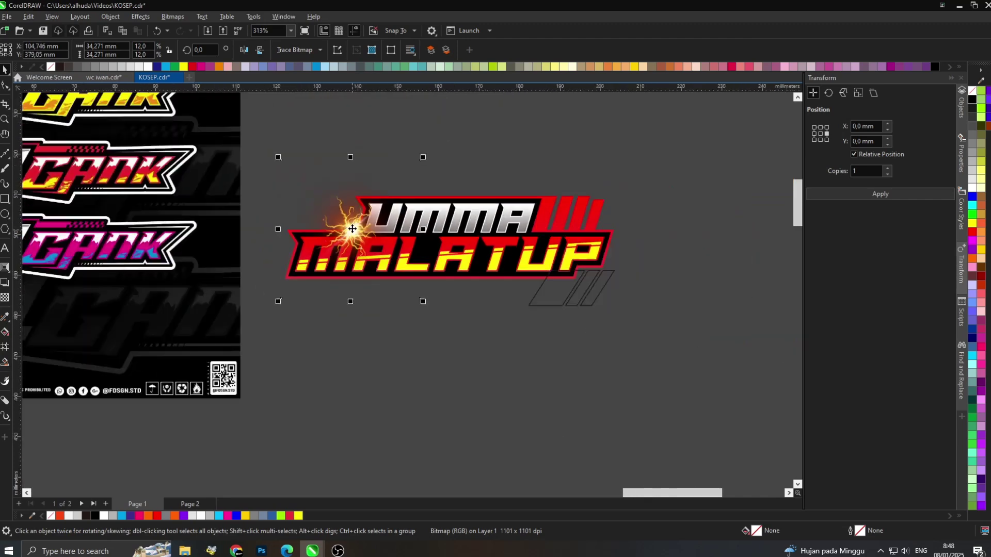
Cut the lightning burst and delete the leftover slanted bar outlines below the logo.
key("ctrl+x")
scroll(362, 224, "up", 2)
left_click(360, 222)
scroll(355, 222, "down", 2)
scroll(502, 179, "up", 2)
left_click_drag(742, 398, 504, 290)
key("Delete")
Apply a downward fountain fill from yellow to the lettering's red on the yellow parts of MALATUP.
left_click(552, 312)
scroll(481, 299, "up", 2)
left_click(5, 333)
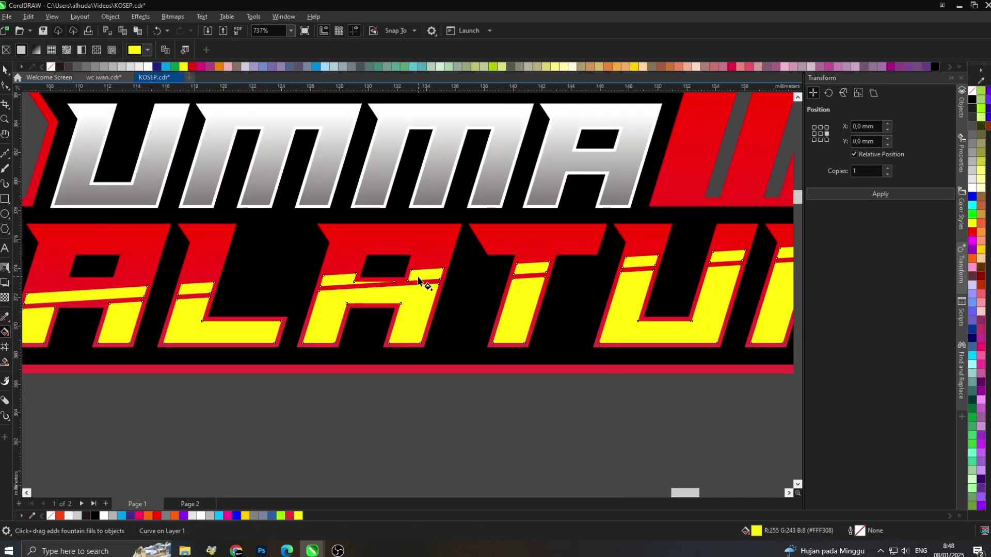
left_click_drag(418, 277, 418, 343)
left_click(442, 336)
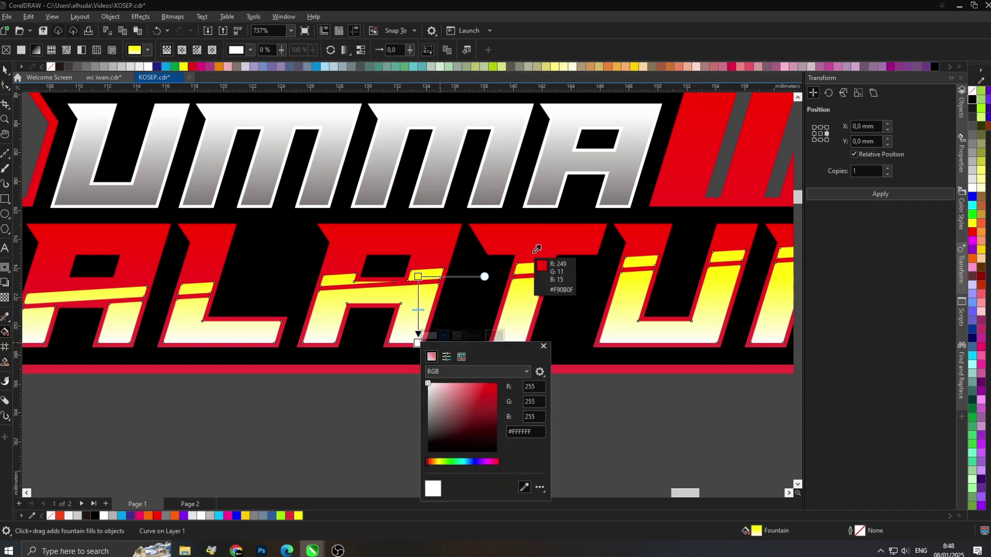
left_click(535, 251)
scroll(359, 370, "down", 8)
left_click(356, 376)
left_click(5, 70)
scroll(318, 280, "up", 3)
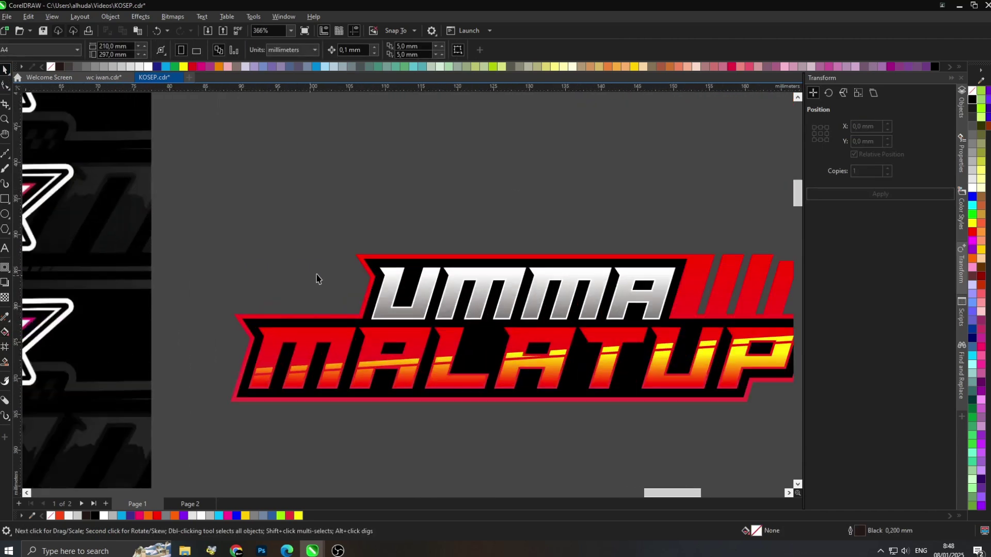
left_click_drag(366, 261, 370, 180)
key("ctrl+z")
scroll(372, 183, "down", 1)
scroll(454, 211, "up", 1)
left_click(620, 233)
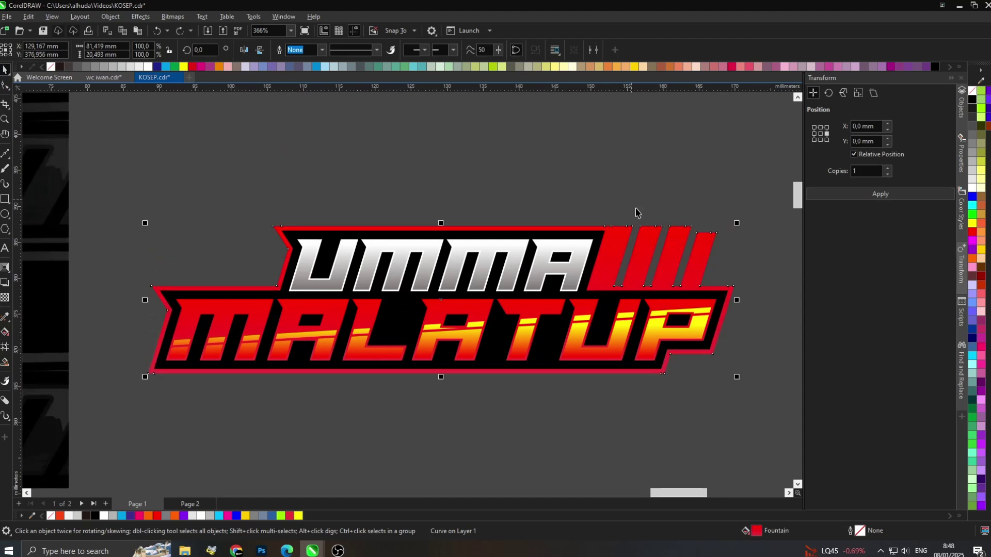
left_click_drag(765, 388, 101, 208)
scroll(105, 175, "up", 1)
left_click(165, 194)
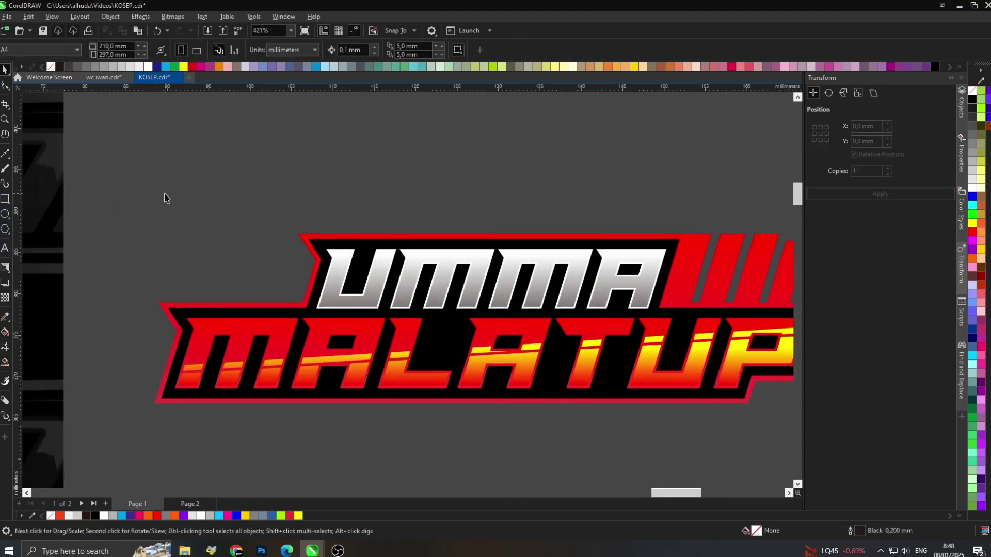
Paste the lightning burst back, trace it into vector shapes and create a boundary curve around them.
key("ctrl+v")
scroll(363, 198, "down", 1)
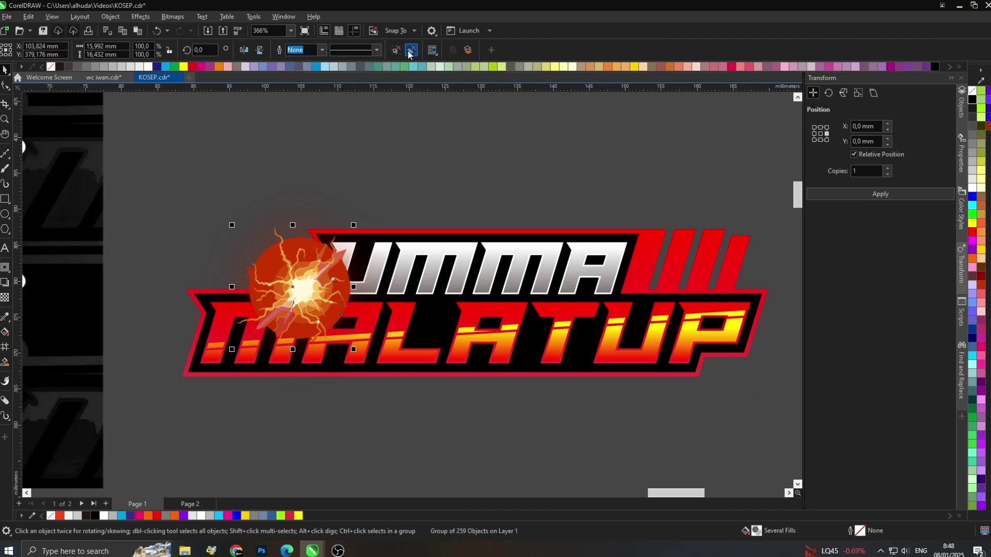
left_click(395, 124)
scroll(274, 238, "up", 4)
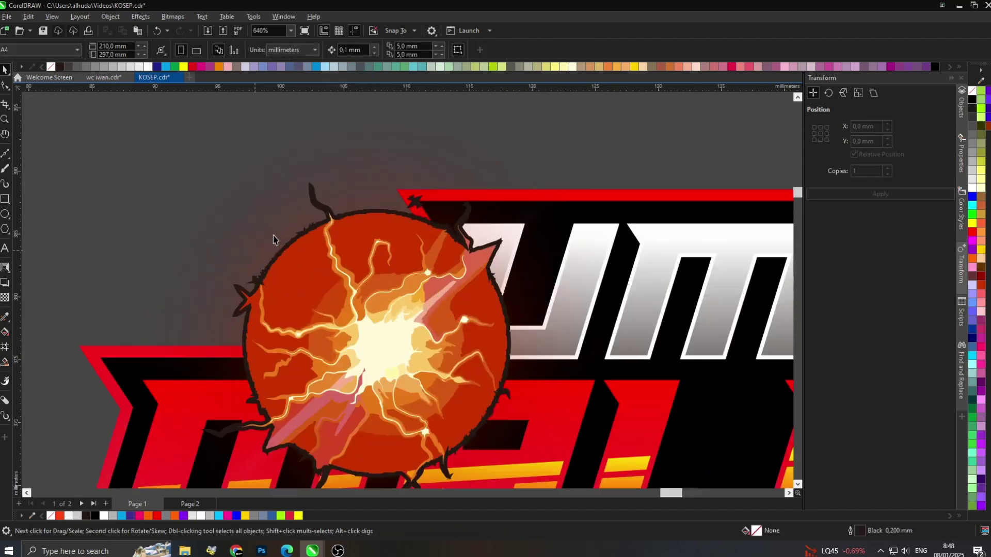
left_click(318, 204)
left_click(319, 203)
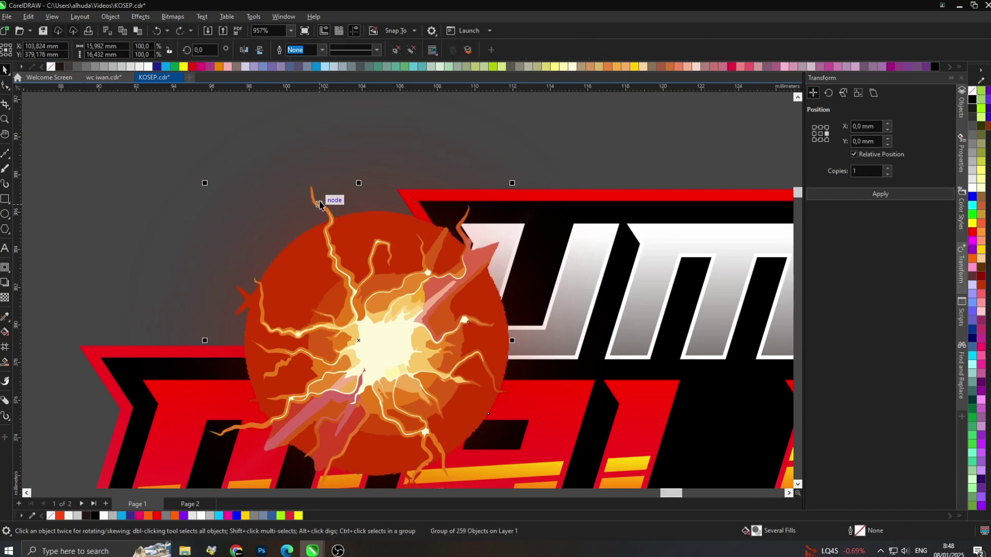
Undo the bitmap trace and PowerClip the original lightning burst inside the boundary curve.
key("ctrl+z")
scroll(319, 201, "down", 3)
left_click(179, 30)
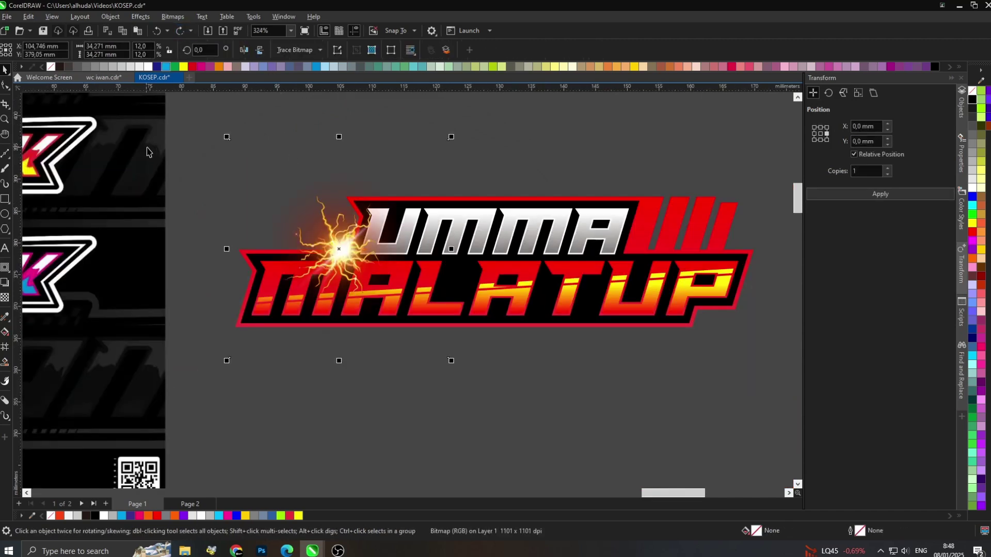
left_click(334, 242)
scroll(330, 237, "up", 1)
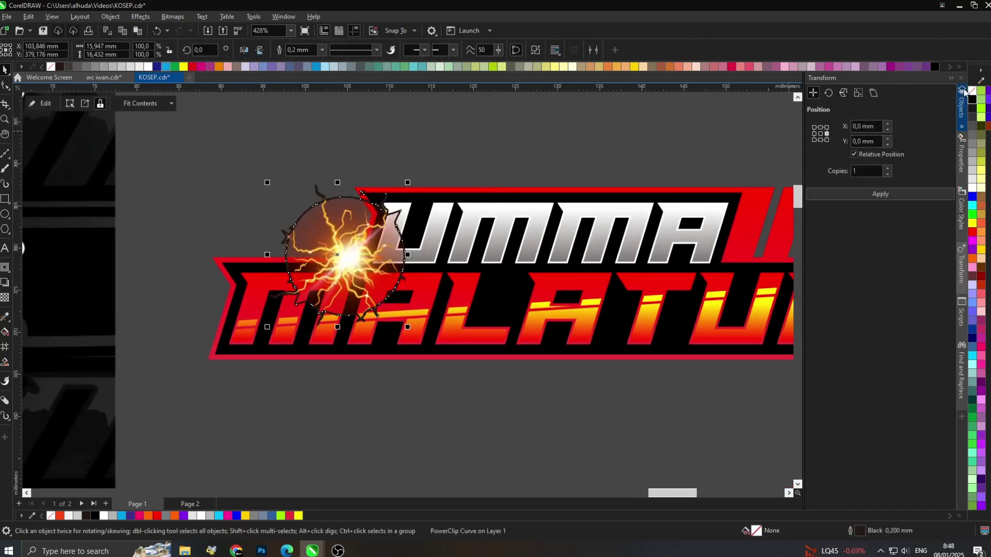
Remove the outline from the burst's PowerClip frame and check its edge nodes near UMMA.
scroll(371, 193, "up", 8)
left_click(6, 84)
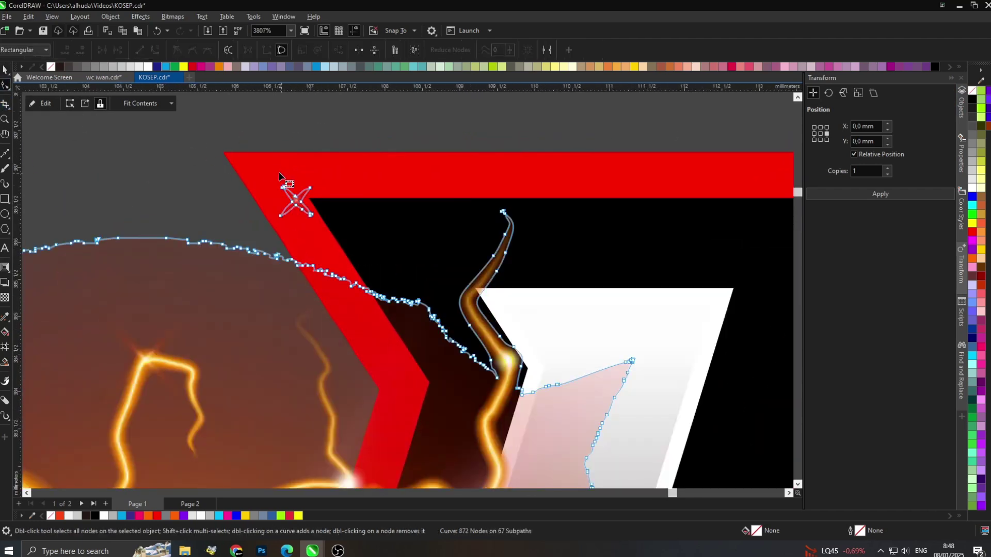
scroll(370, 211, "down", 7)
left_click(5, 70)
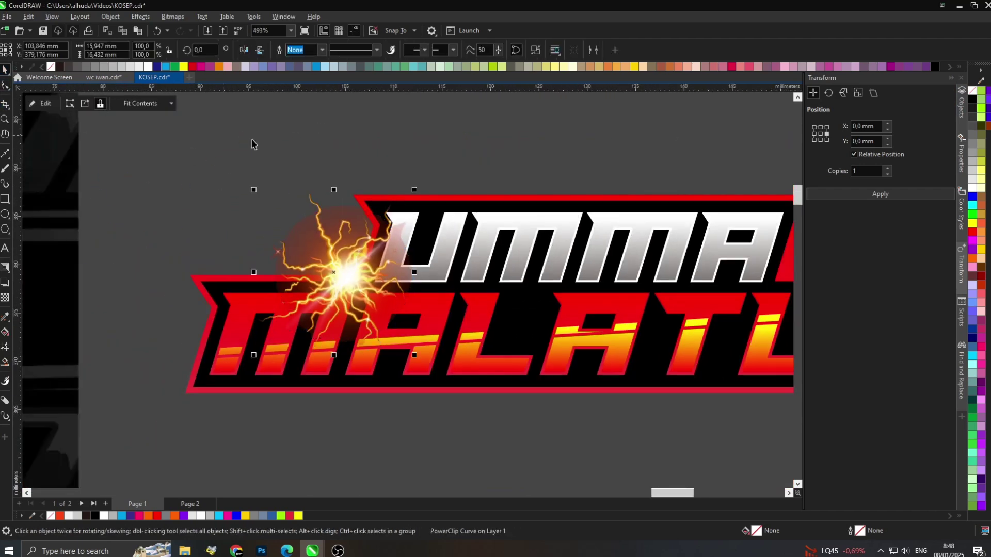
left_click(252, 143)
scroll(296, 223, "down", 3)
left_click(327, 241)
scroll(324, 222, "up", 4)
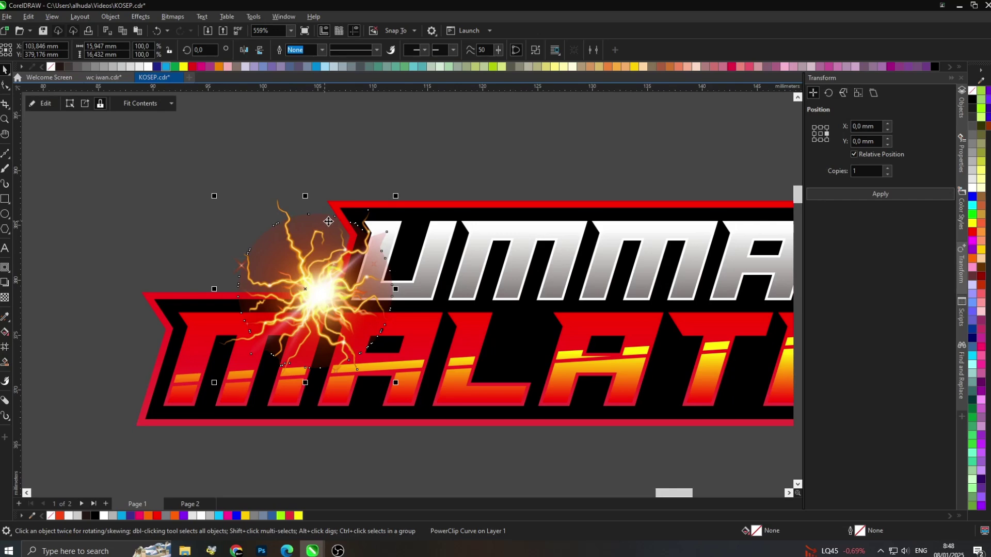
scroll(377, 214, "down", 2)
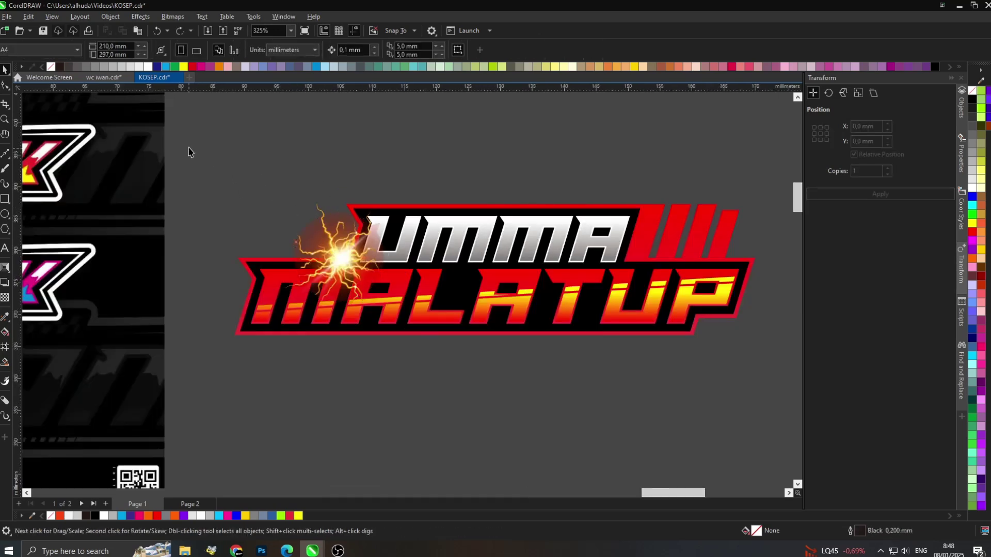
Add an outside contour of 1.242 mm with rounded corners around the red outline and lightning burst together.
left_click_drag(188, 153, 789, 364)
left_click(5, 266)
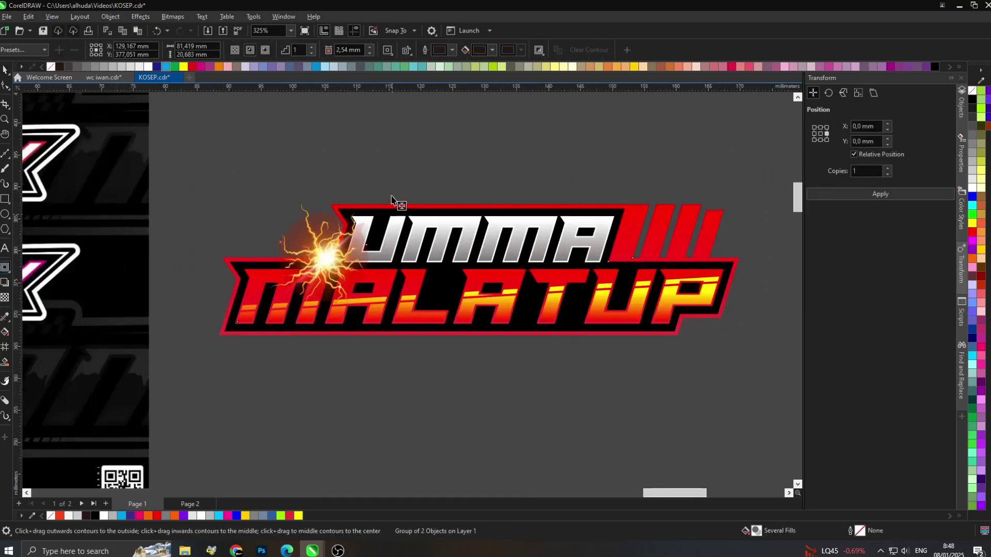
left_click_drag(393, 203, 480, 199)
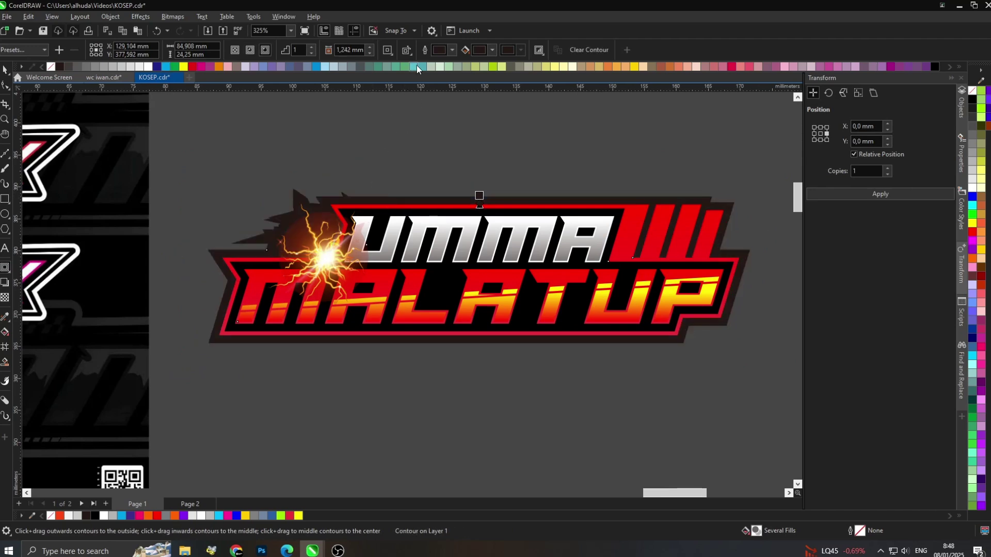
left_click(388, 87)
scroll(382, 229, "up", 4)
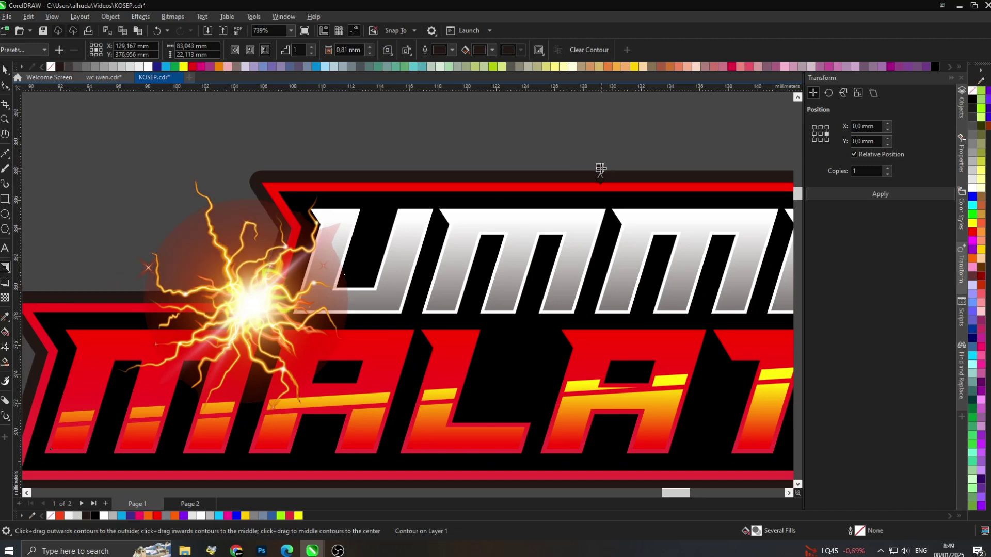
scroll(170, 219, "down", 4)
scroll(175, 219, "up", 1)
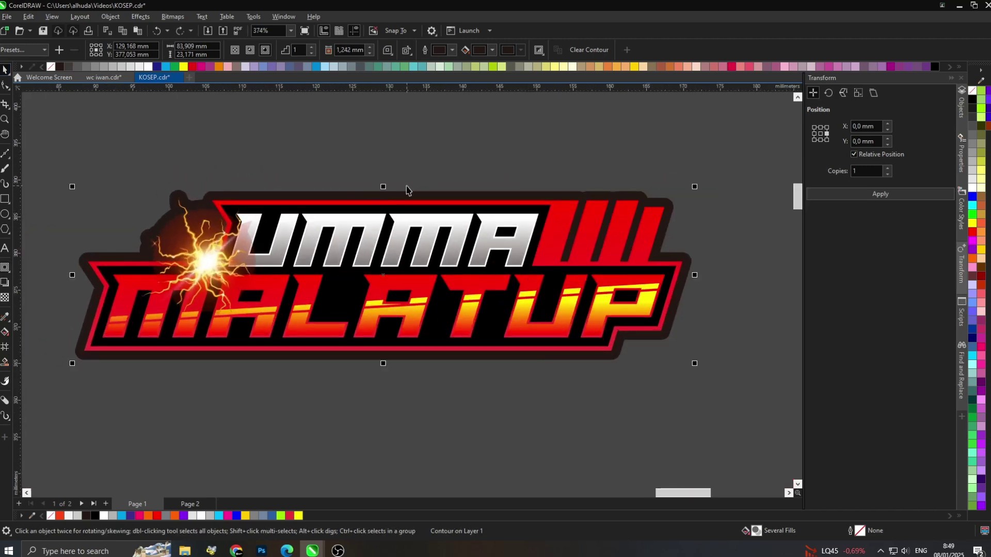
Separate the contour from the artwork and fill it with black.
left_click(268, 136)
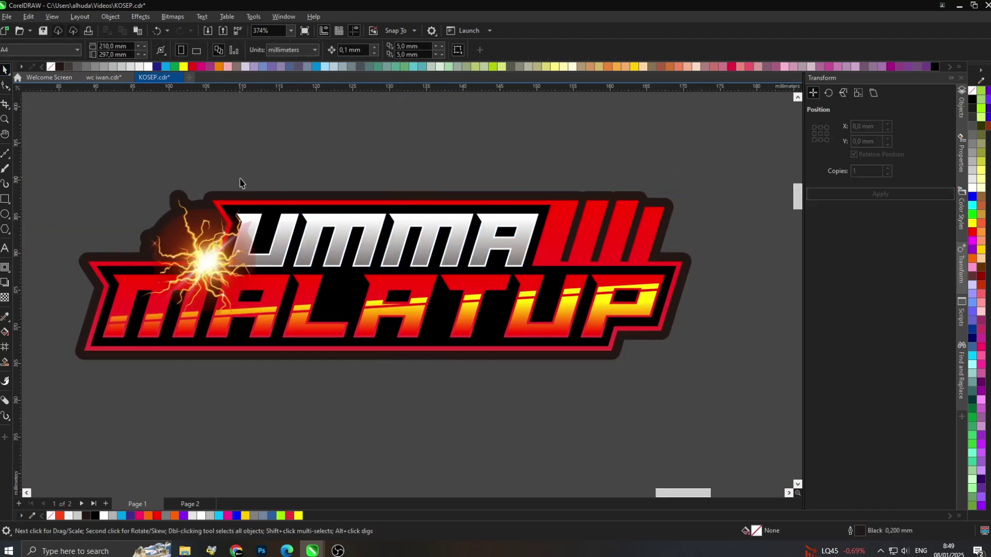
left_click_drag(245, 193, 274, 192)
key("ctrl+z")
left_click(972, 99)
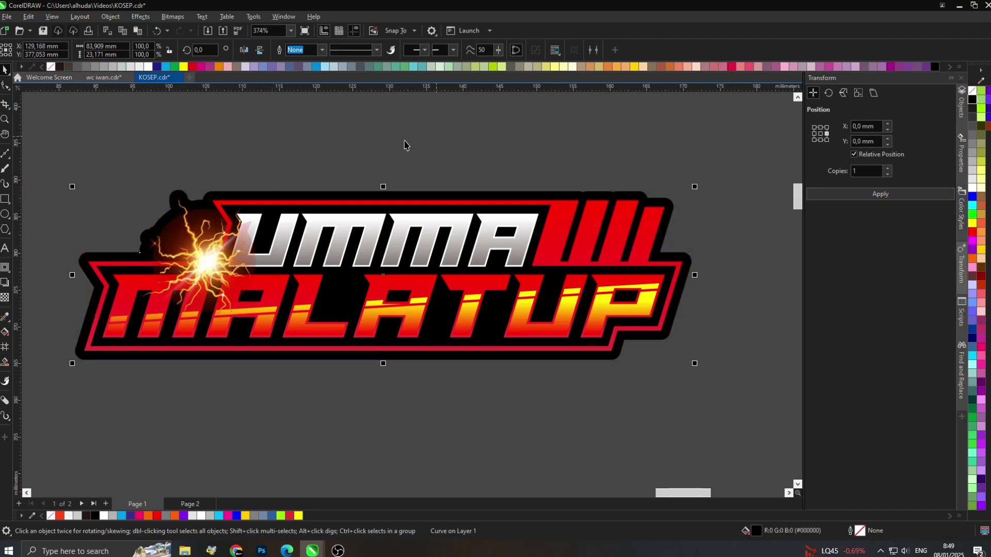
scroll(212, 178, "up", 2)
scroll(218, 184, "down", 4)
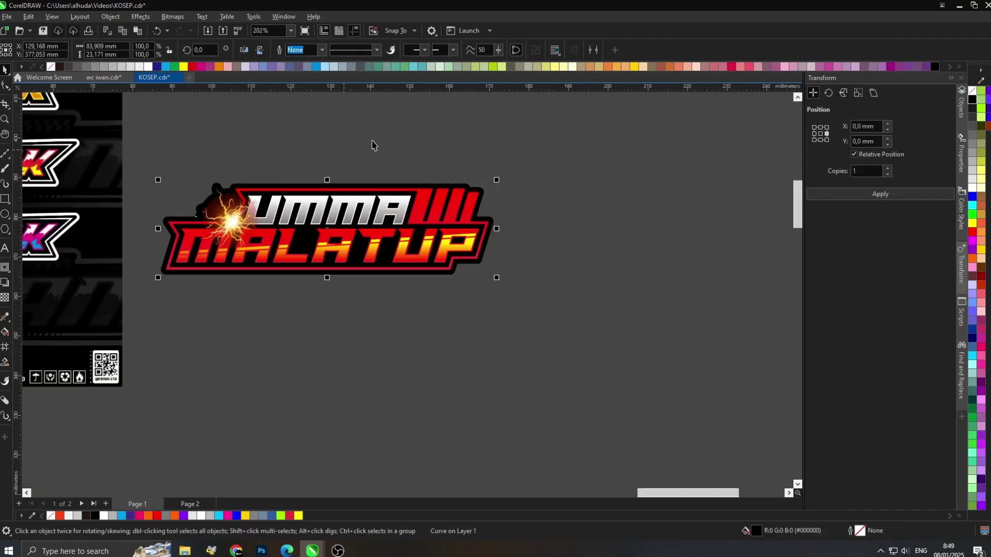
Add an outside contour of about 0.81 mm around the black backing shape.
left_click(373, 144)
scroll(232, 166, "down", 1)
scroll(258, 184, "up", 4)
left_click_drag(296, 222, 296, 184)
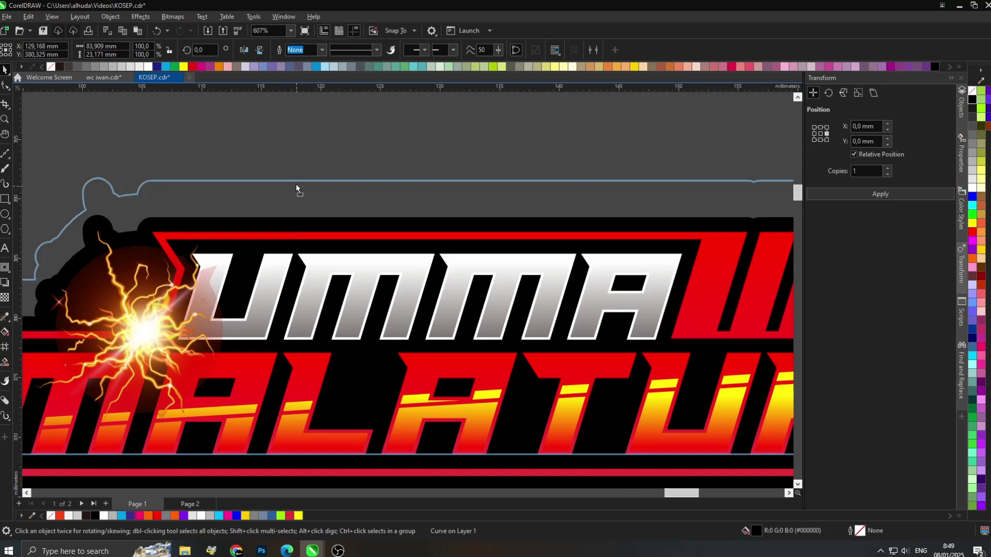
left_click(3, 269)
left_click_drag(165, 223, 165, 208)
scroll(210, 203, "down", 2)
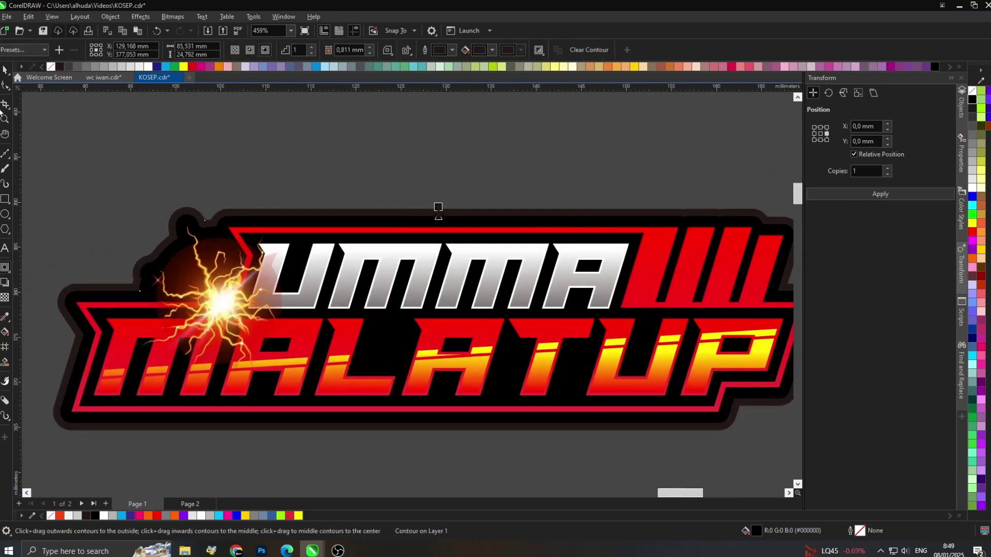
Break the new outer contour apart and fill it with white.
key("ctrl+k")
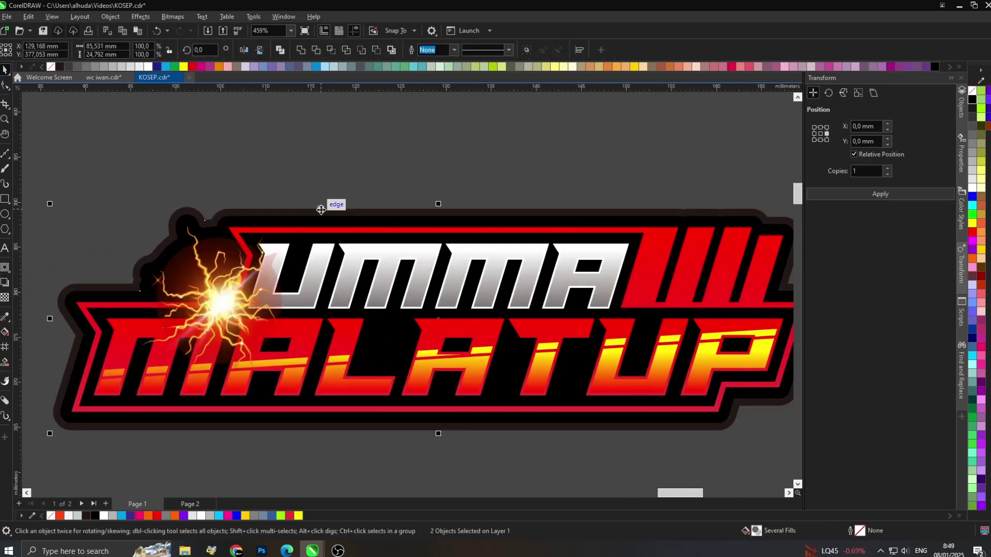
left_click(324, 183)
left_click(337, 213)
left_click(972, 187)
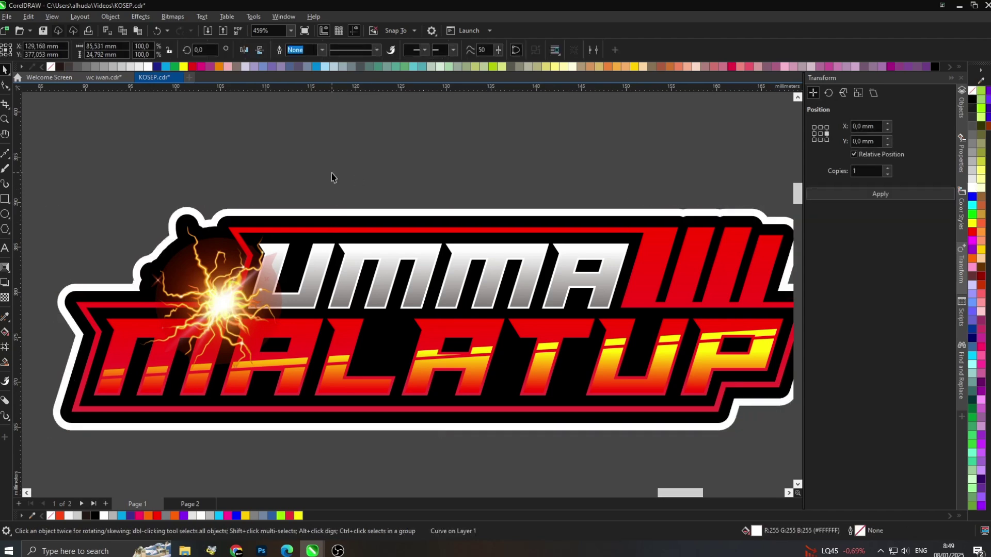
left_click(331, 177)
Ungroup the red outline and lightning burst and select only the red outline.
scroll(310, 222, "down", 4)
scroll(431, 263, "up", 5)
left_click_drag(408, 252, 407, 189)
key("ctrl+z")
left_click(411, 50)
left_click(402, 139)
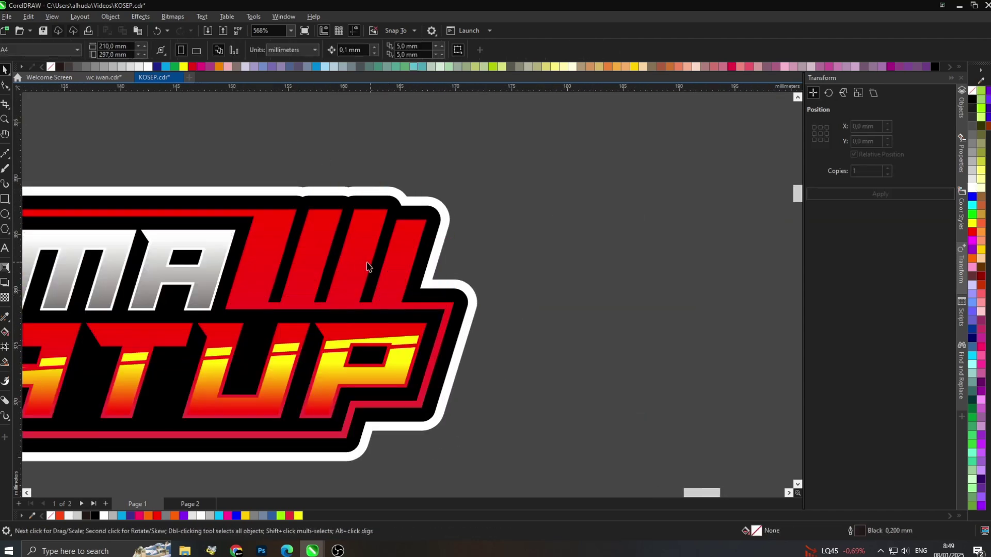
left_click(353, 263)
scroll(498, 239, "down", 3)
scroll(84, 302, "up", 4)
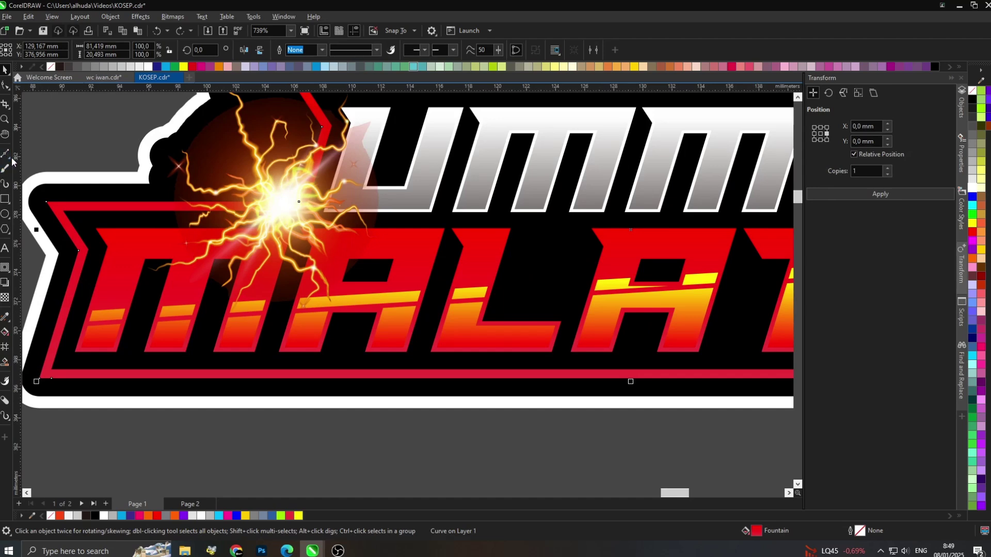
left_click(141, 368)
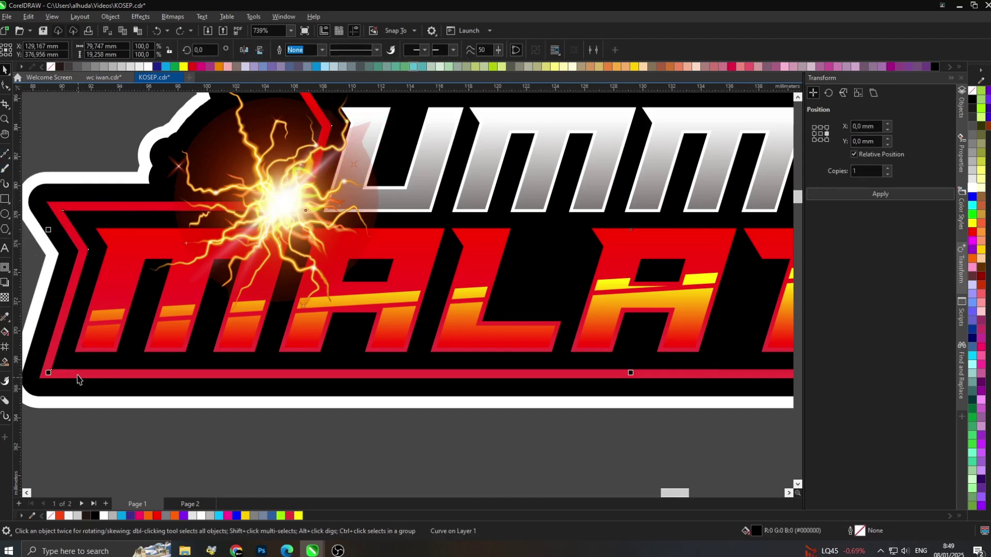
scroll(283, 294, "down", 2)
left_click(227, 364)
scroll(137, 279, "up", 2)
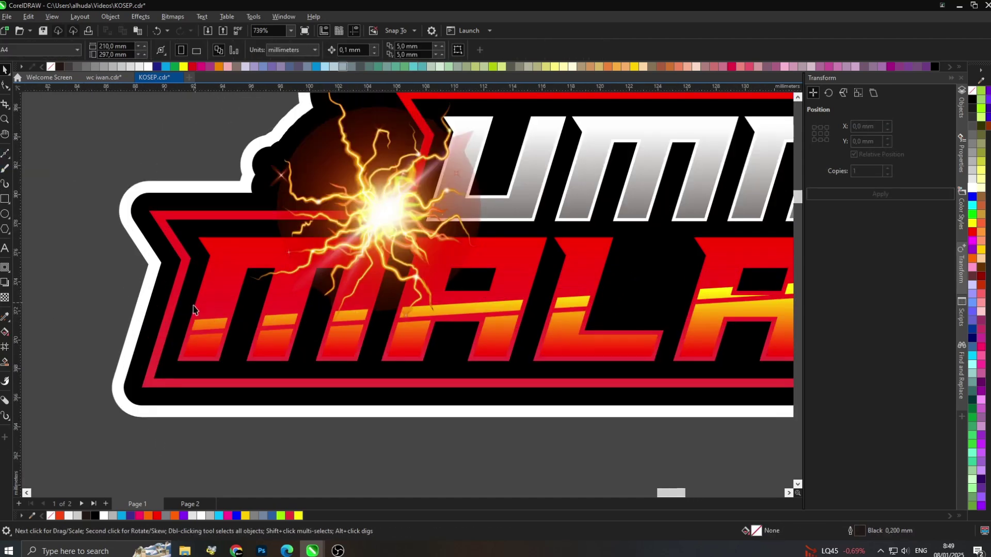
left_click_drag(193, 302, 205, 224)
key("ctrl+z")
scroll(129, 408, "up", 2)
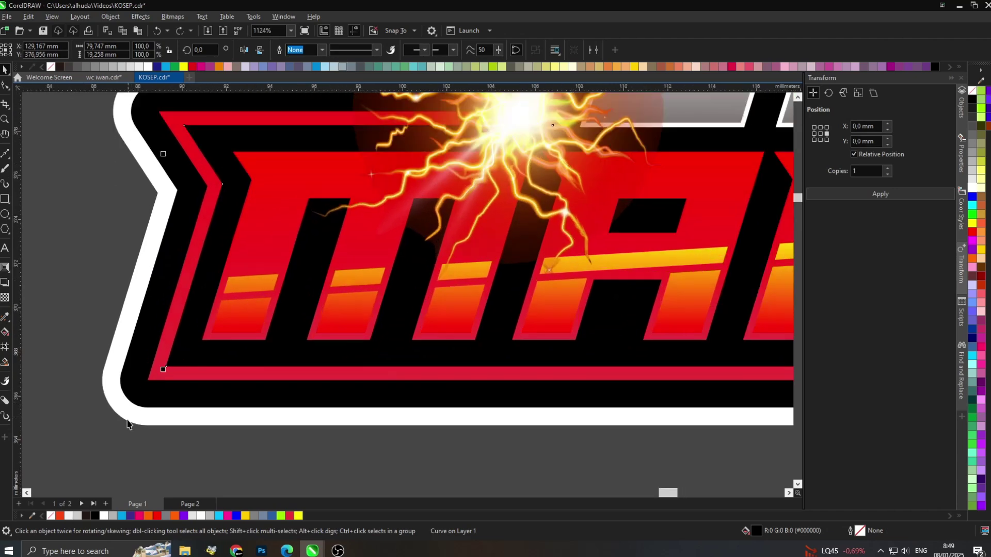
Start a Pen tool path at the red outline's left notch, through its lower-left corner and out below the logo.
left_click(9, 158)
left_click(26, 188)
scroll(206, 188, "up", 1)
left_click(267, 154)
left_click(232, 182)
scroll(238, 187, "down", 1)
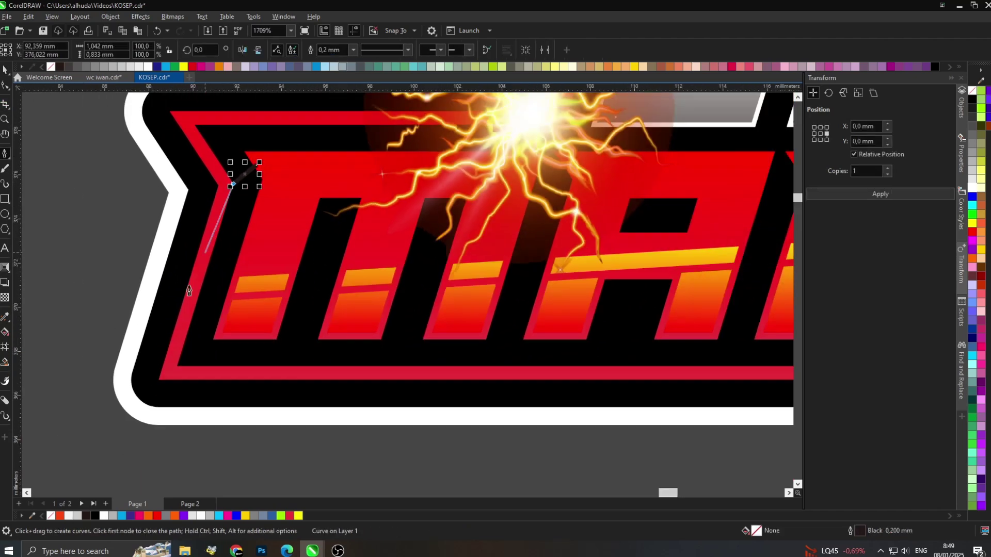
scroll(173, 331, "up", 1)
left_click(155, 403)
scroll(155, 402, "down", 5)
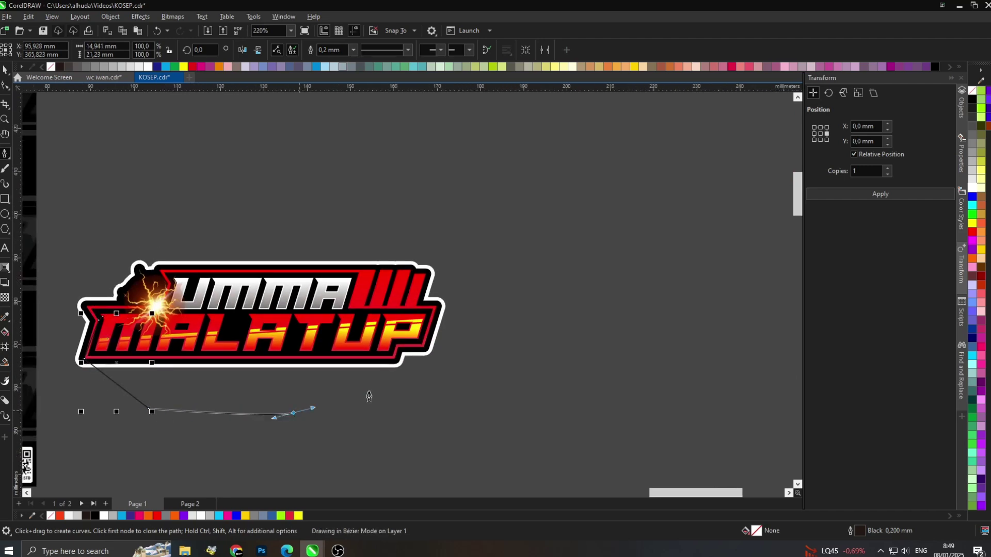
Continue the path around the logo's right side and above it, then back across the lettering to close the cutting shape.
scroll(268, 264, "up", 2)
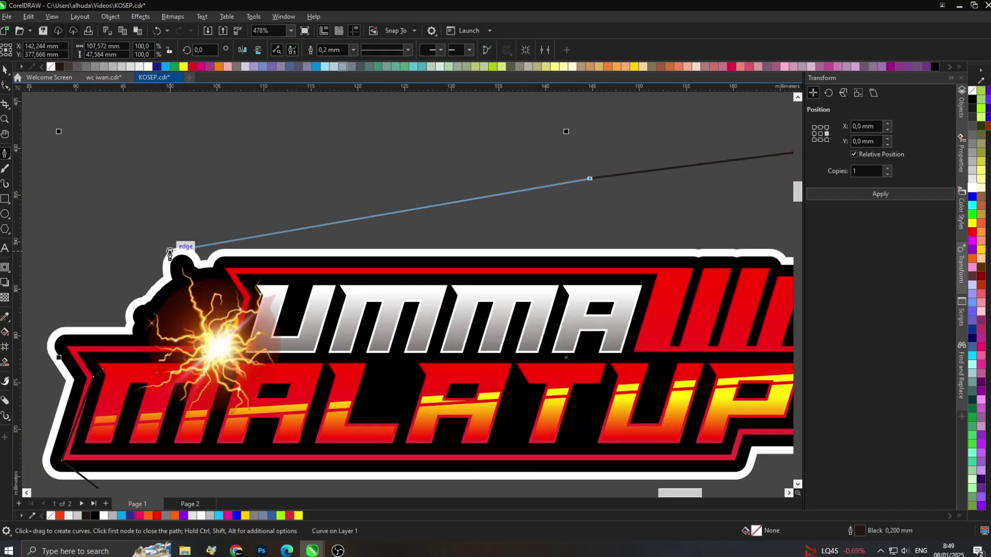
scroll(239, 261, "up", 1)
scroll(422, 282, "down", 2)
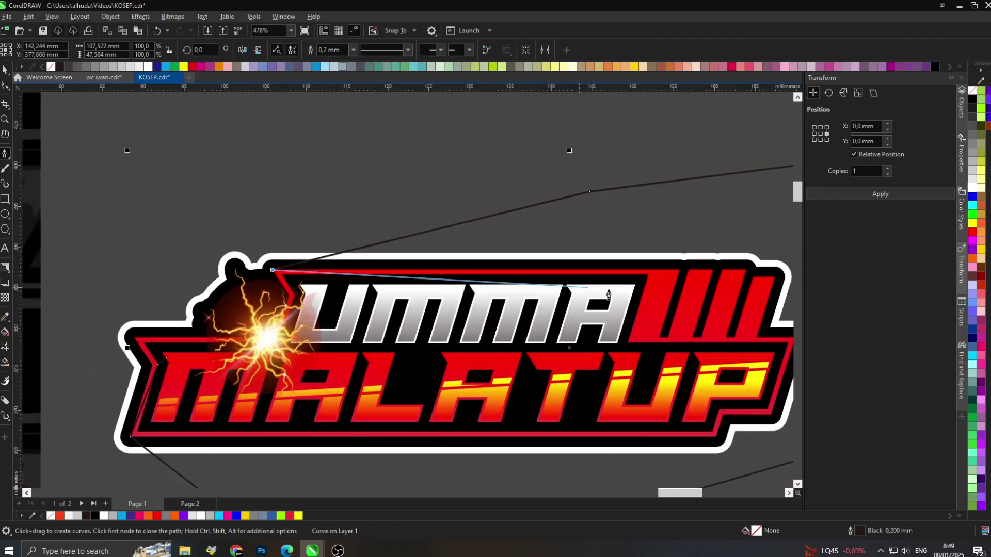
scroll(461, 278, "up", 1)
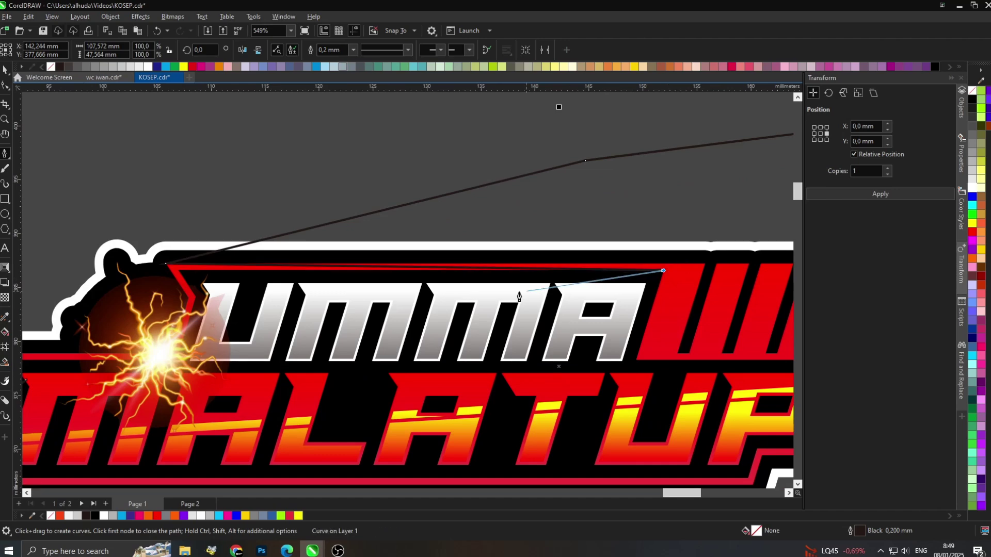
scroll(359, 307, "down", 2)
left_click(213, 367)
scroll(173, 338, "up", 2)
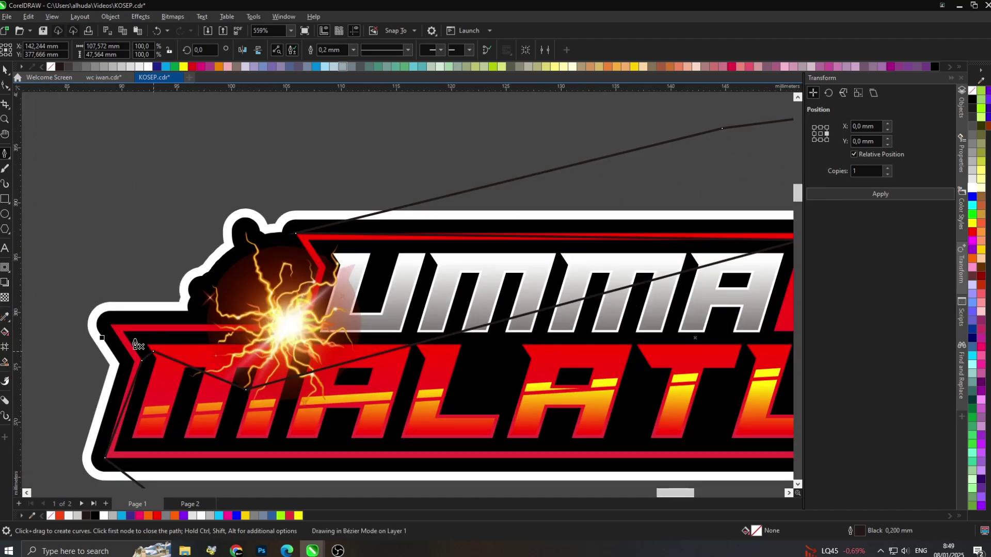
scroll(76, 118, "down", 3)
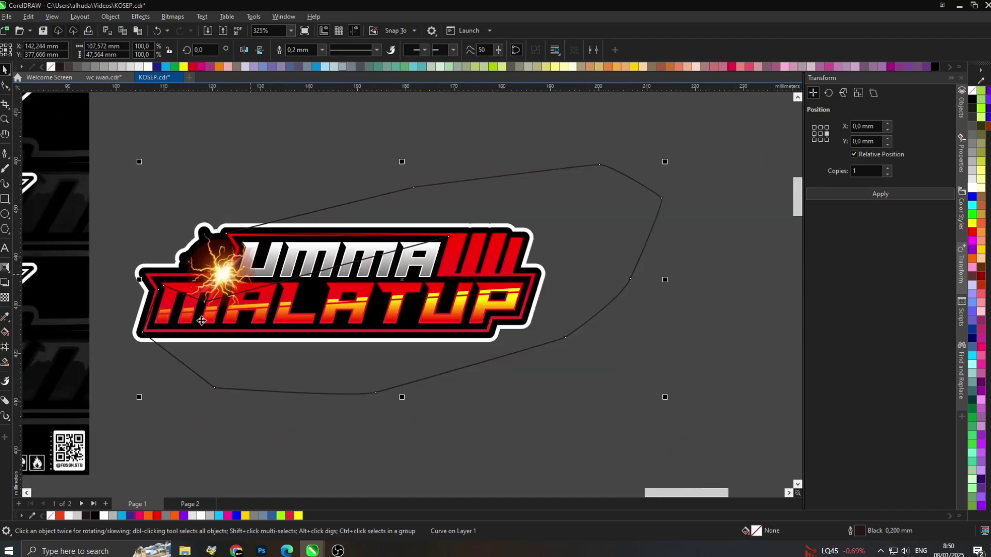
Split the red outline into two pieces along the drawn curve and delete the cutting shape.
scroll(106, 298, "up", 6)
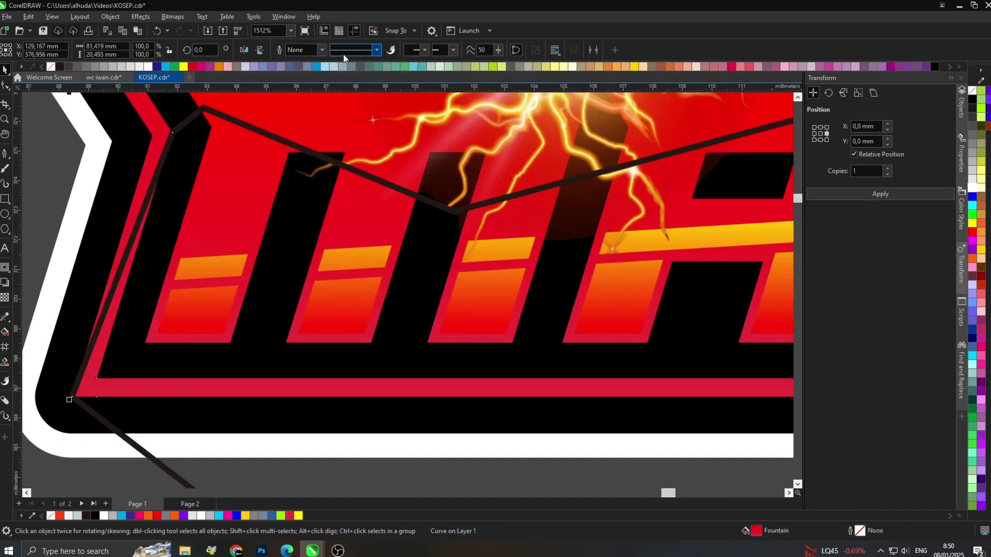
scroll(306, 243, "down", 2)
left_click(160, 250)
scroll(233, 178, "up", 1)
left_click(233, 185)
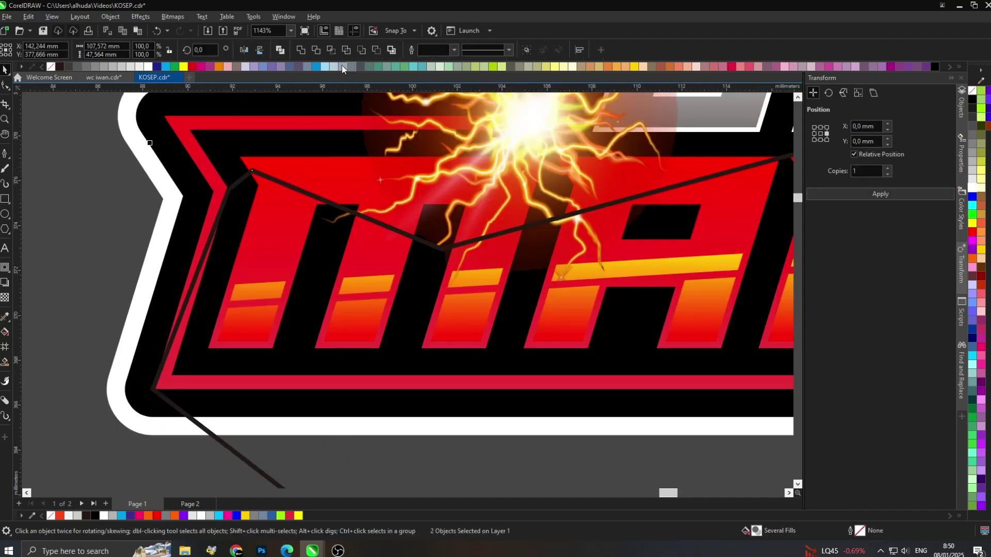
key("Escape")
scroll(152, 253, "down", 2)
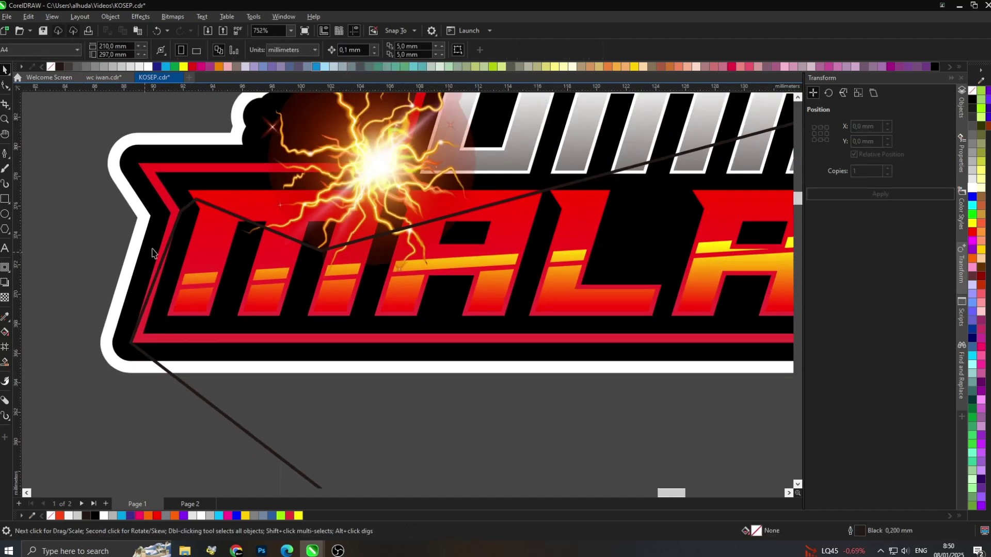
left_click_drag(179, 212, 189, 389)
key("Delete")
left_click_drag(178, 339, 177, 424)
key("ctrl+z")
Copy the yellow-to-red lettering gradient onto the outline piece that includes the slanted bars and lower border.
left_click(5, 318)
scroll(734, 272, "down", 2)
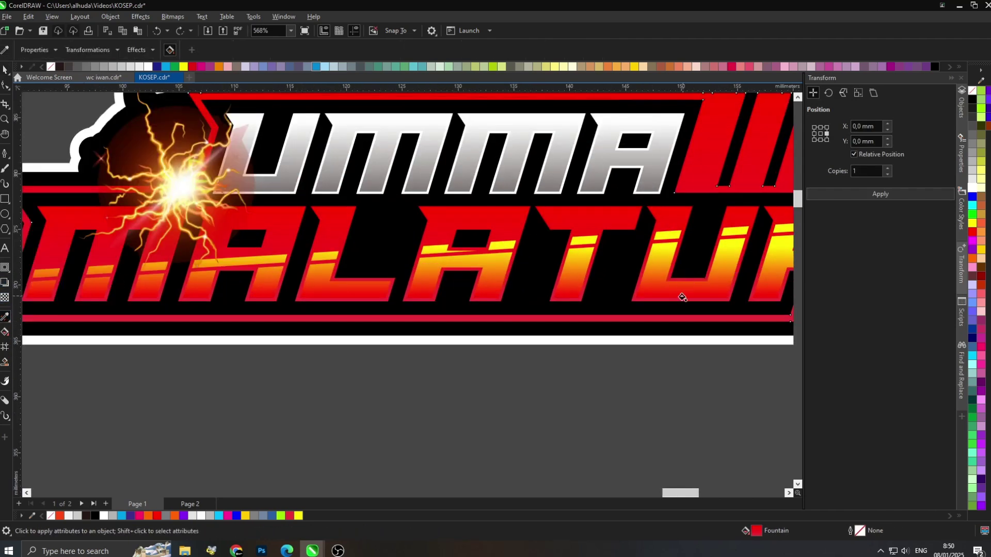
left_click(680, 319)
scroll(651, 304, "down", 3)
left_click(4, 70)
left_click(177, 316)
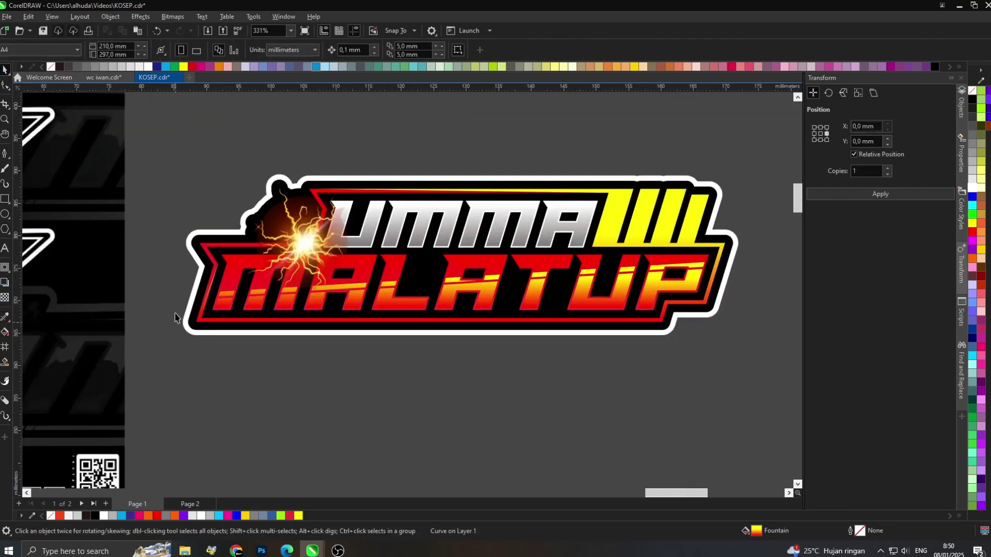
Reshape the nodes where the two outline pieces meet at the logo's left edge, leaving separate tapered points.
scroll(205, 284, "up", 5)
left_click_drag(216, 283, 217, 258)
key("ctrl+z")
scroll(211, 290, "up", 3)
left_click(5, 85)
scroll(145, 386, "up", 1)
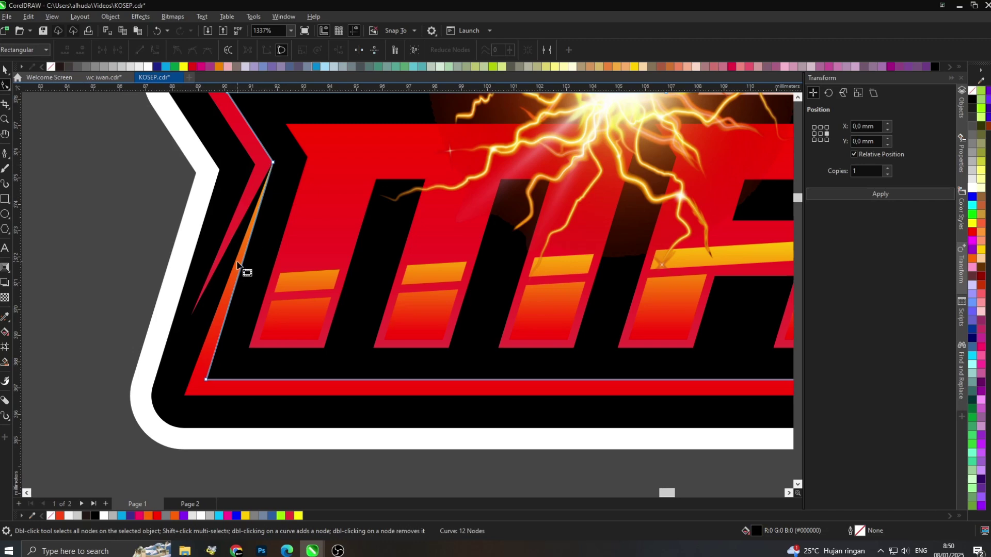
left_click_drag(275, 193, 275, 194)
scroll(233, 283, "down", 1)
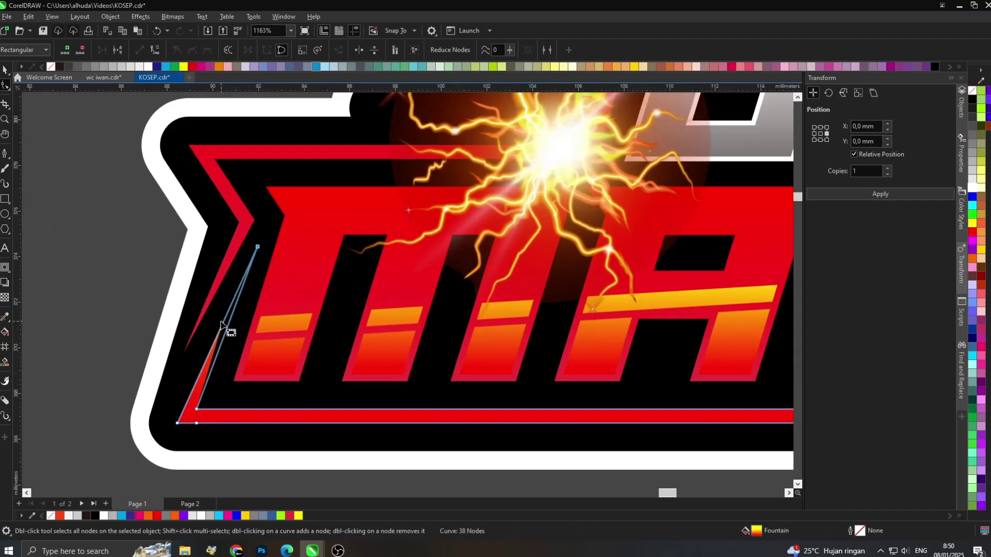
left_click(5, 70)
scroll(188, 351, "down", 11)
left_click(239, 396)
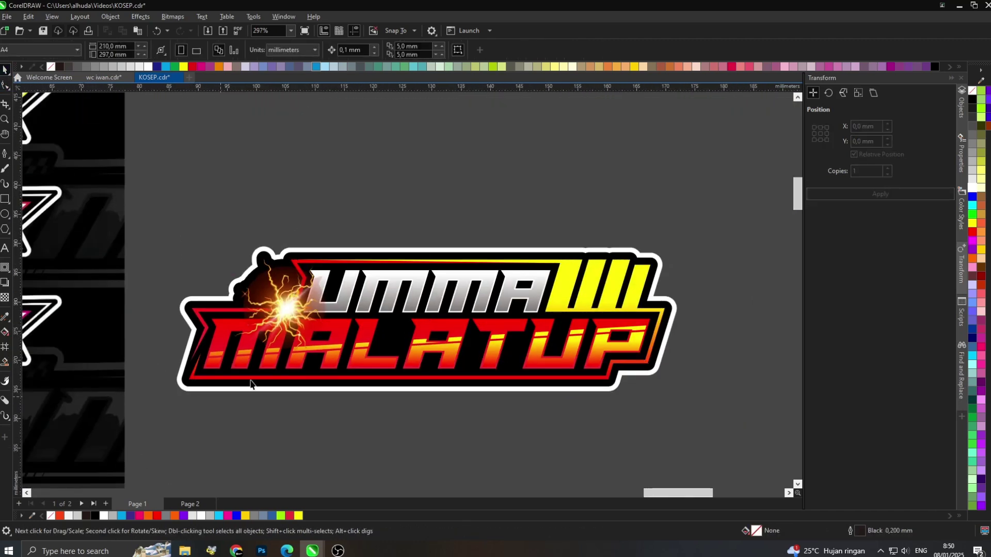
Move the left-end nodes of the yellow strip above UMMA up, away from the red strip.
scroll(471, 264, "up", 5)
scroll(274, 261, "up", 2)
left_click(329, 251)
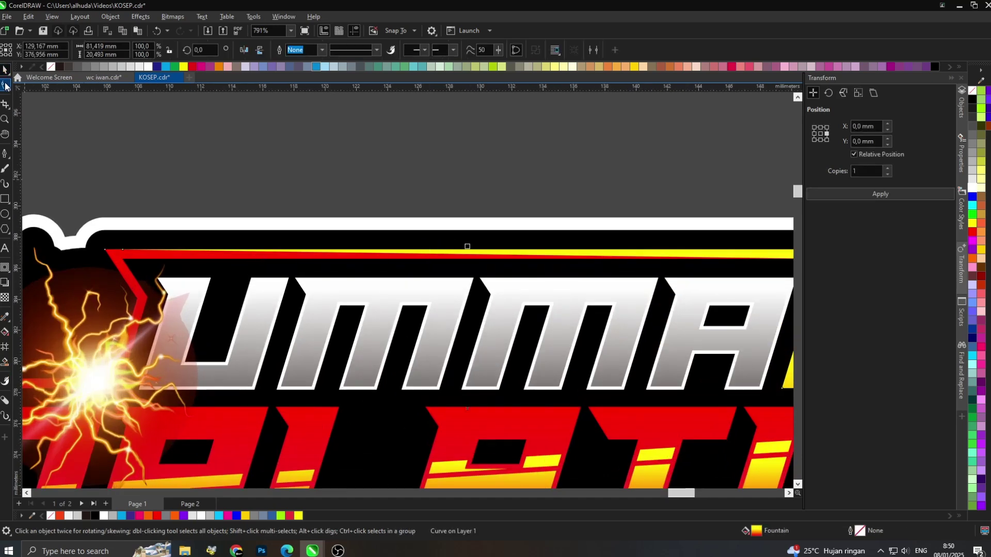
left_click(5, 85)
left_click_drag(110, 239, 146, 228)
scroll(95, 243, "up", 3)
scroll(243, 268, "down", 4)
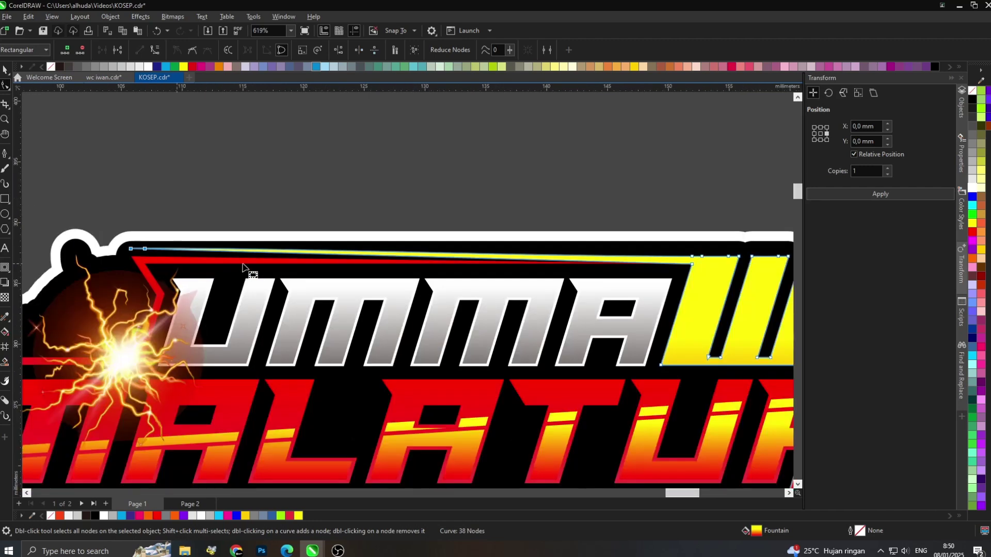
Shorten the red strip above UMMA by moving its pointed right-end node horizontally to the left.
scroll(697, 267, "up", 2)
left_click(697, 264)
scroll(432, 290, "down", 2)
scroll(398, 277, "up", 1)
scroll(385, 275, "down", 2)
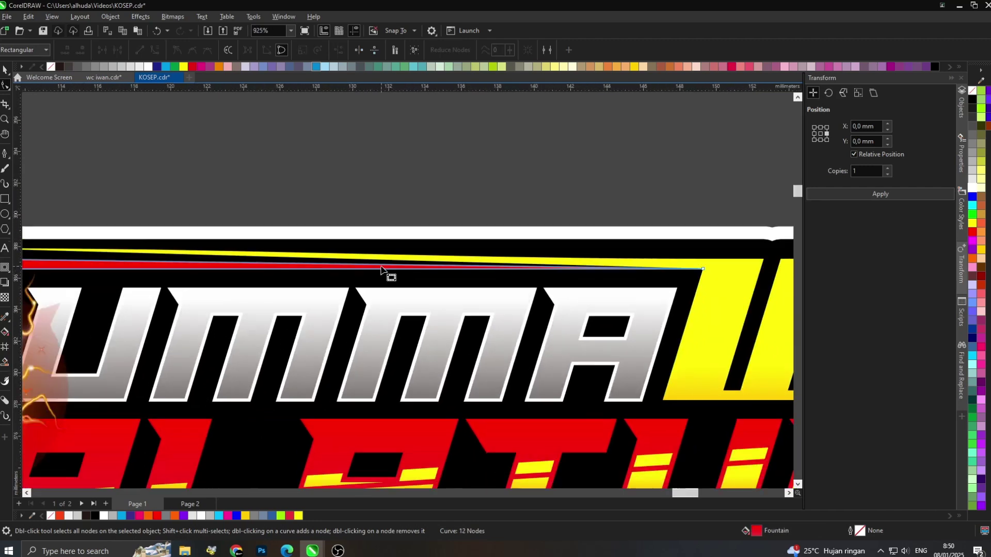
scroll(580, 248, "up", 1)
left_click_drag(580, 247, 487, 277)
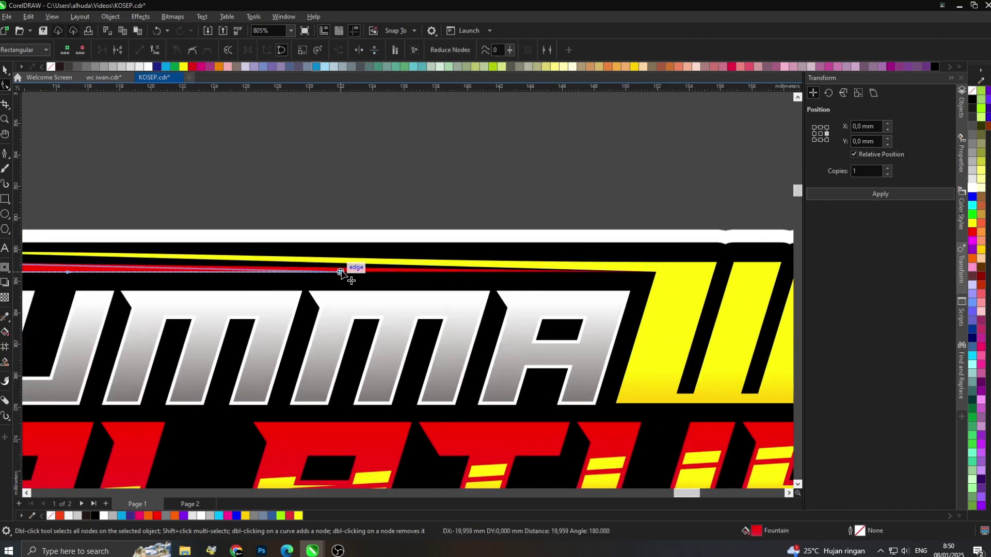
left_click_drag(363, 274, 363, 273)
scroll(312, 236, "down", 2)
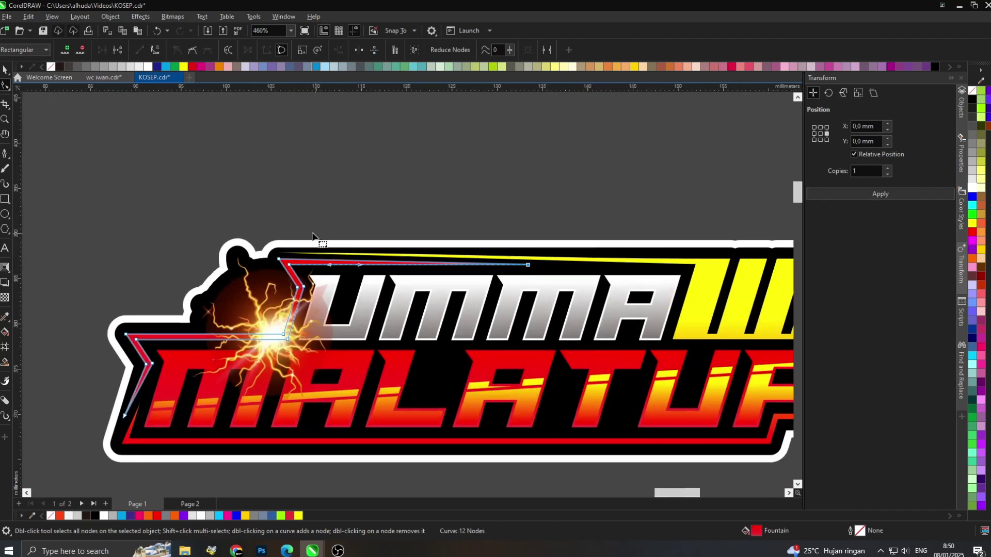
left_click(5, 71)
left_click(356, 183)
Select all the logo pieces and PowerClip them inside the white outer shape.
scroll(352, 231, "down", 2)
scroll(329, 263, "up", 1)
left_click_drag(293, 272, 292, 189)
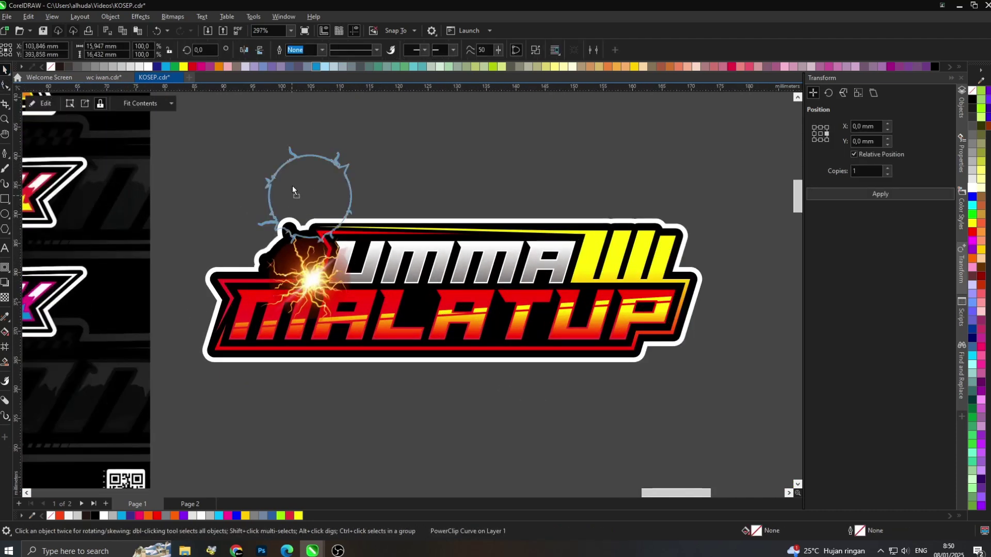
left_click_drag(181, 182, 245, 239)
left_click_drag(740, 357, 741, 358)
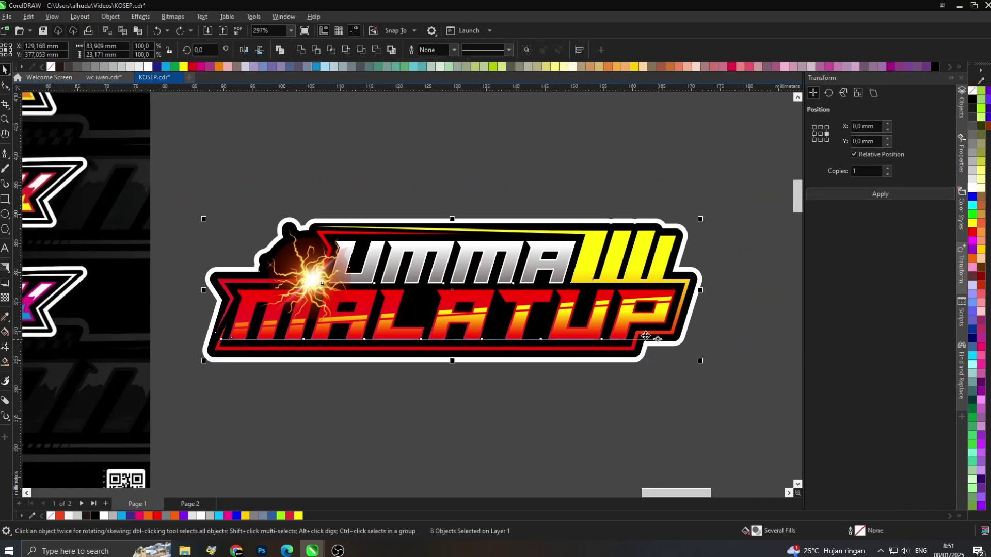
scroll(408, 349, "up", 1)
scroll(336, 387, "down", 1)
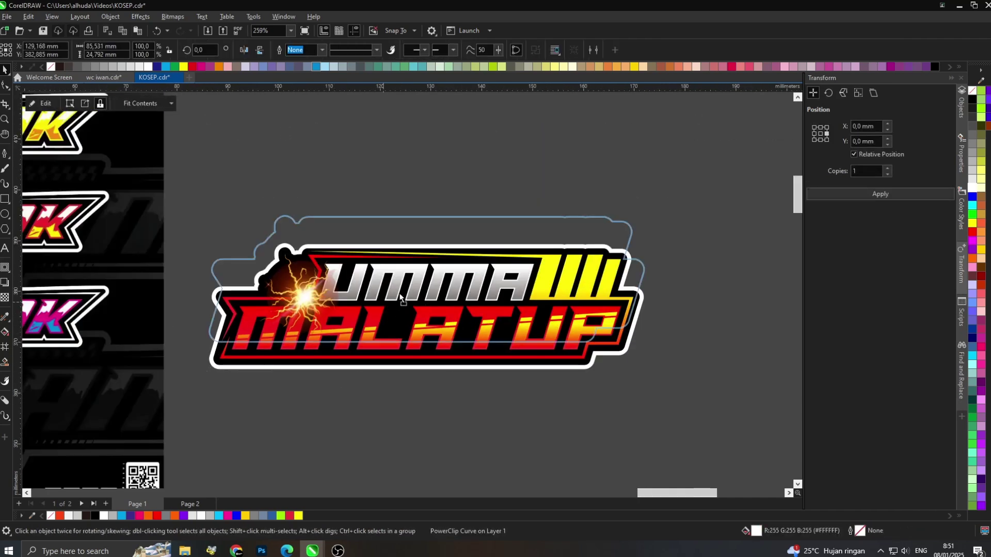
Take the lightning burst out of the white shape's PowerClip and paste it on top of the logo.
left_click(42, 104)
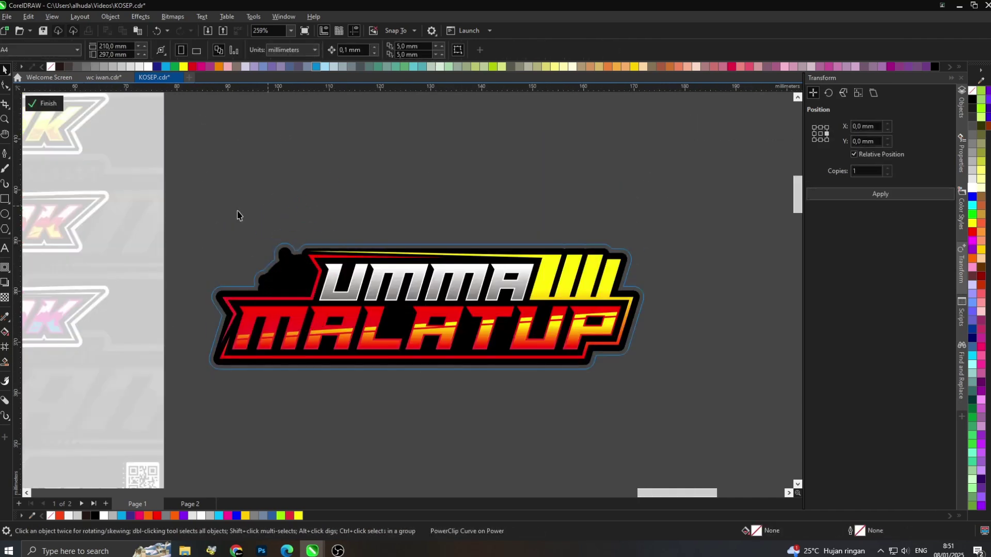
left_click_drag(764, 392, 767, 391)
left_click(692, 371, "ctrl")
key("ctrl+v")
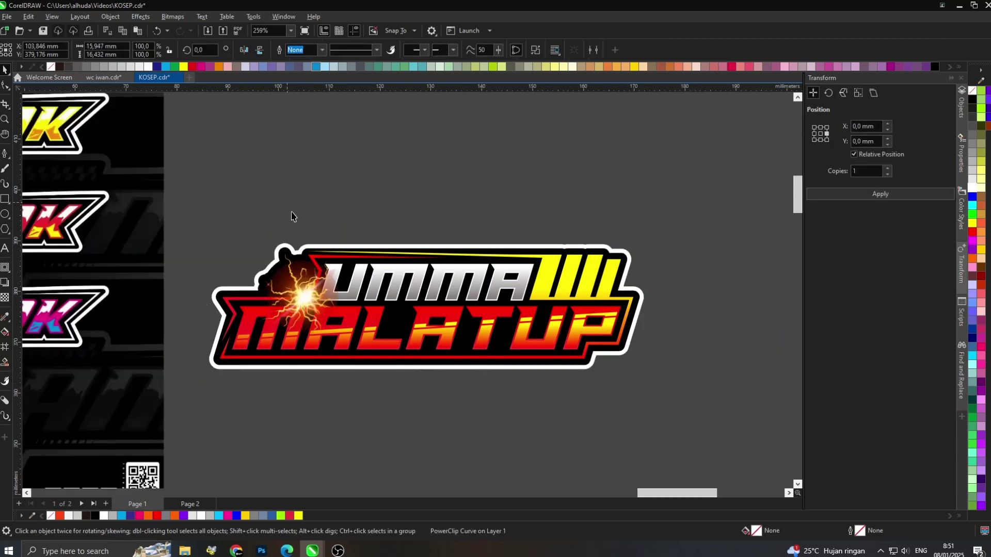
left_click_drag(382, 277, 383, 148)
key("ctrl+z")
left_click(387, 175)
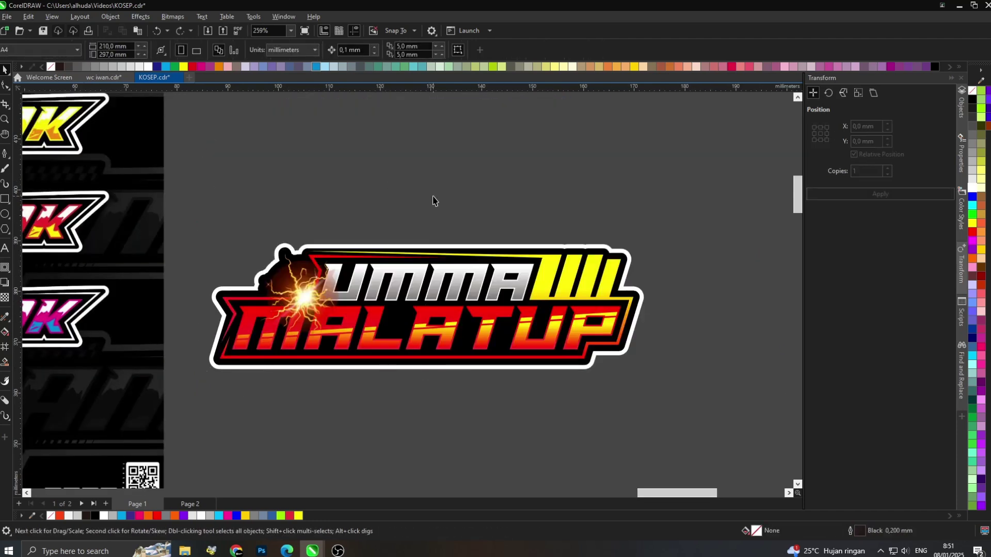
Delete an unneeded object and move the finished logo to the empty area below the SEMANGATKU sticker.
scroll(374, 305, "down", 2)
scroll(374, 304, "down", 2)
scroll(233, 277, "up", 4)
left_click(225, 269)
key("Delete")
scroll(618, 312, "up", 7)
left_click(436, 275)
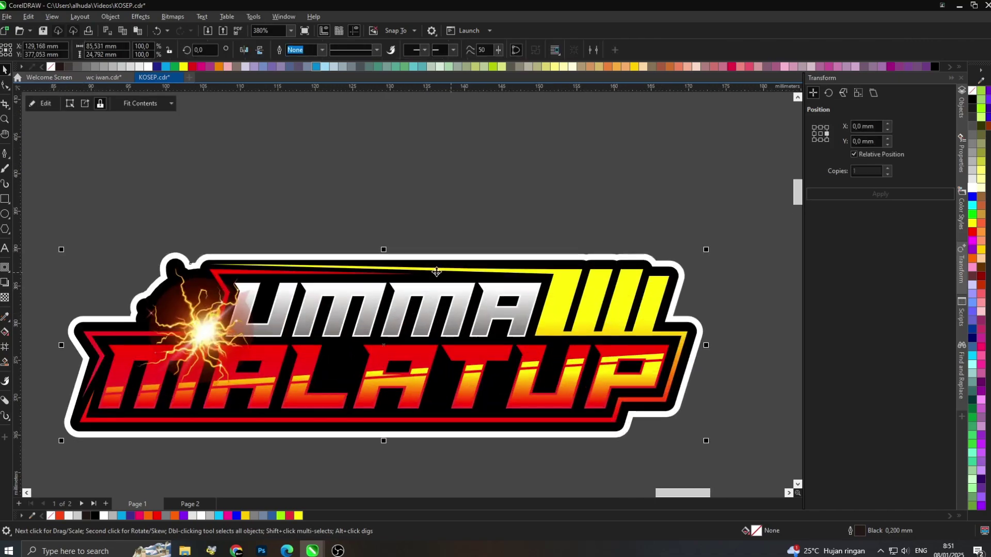
scroll(424, 326, "down", 10)
scroll(457, 345, "down", 3)
scroll(259, 255, "up", 6)
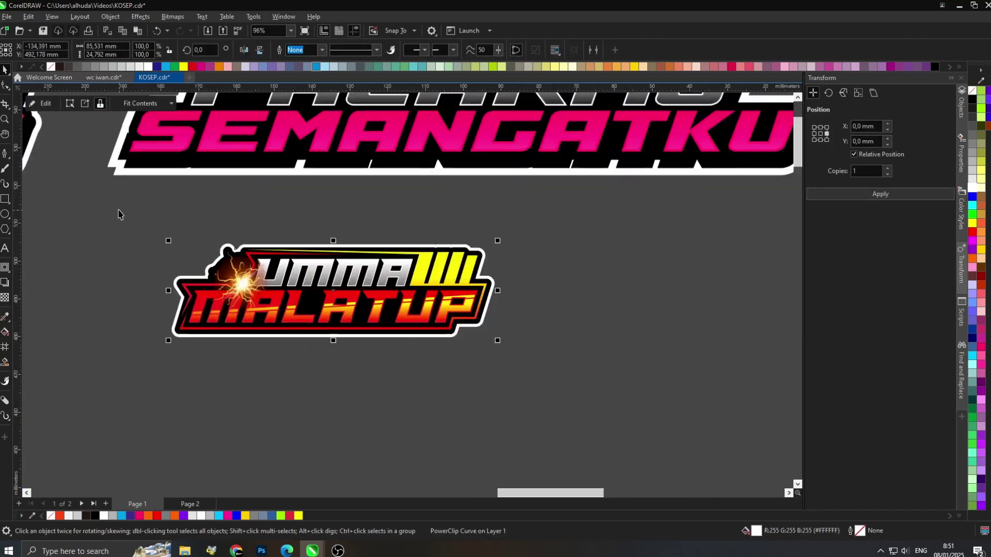